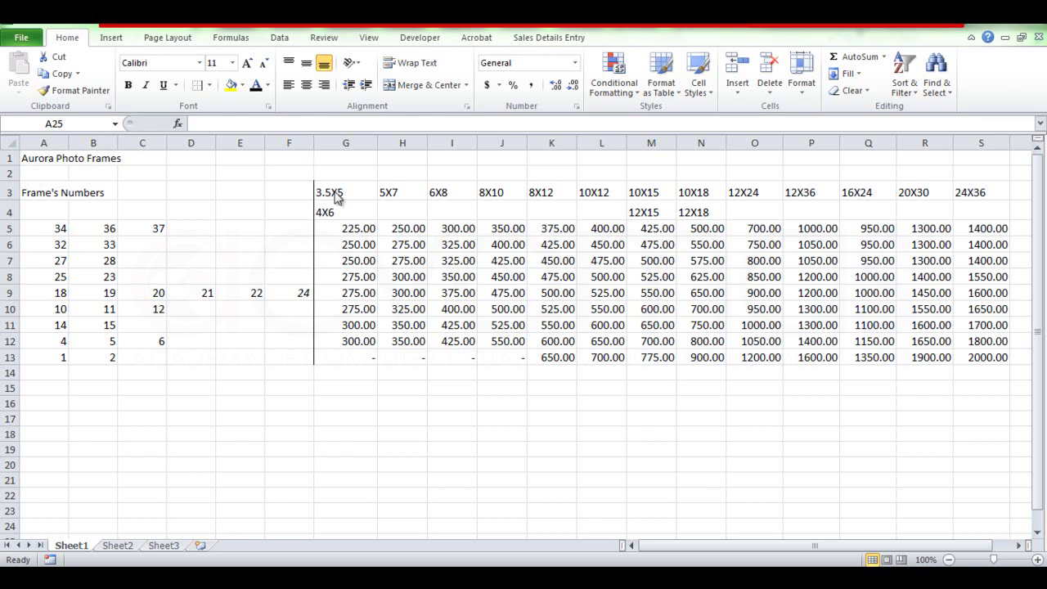
# Apply All Borders to every cell of the price table A3:S13
pyautogui.moveTo(45, 193); pyautogui.dragTo(990, 361)
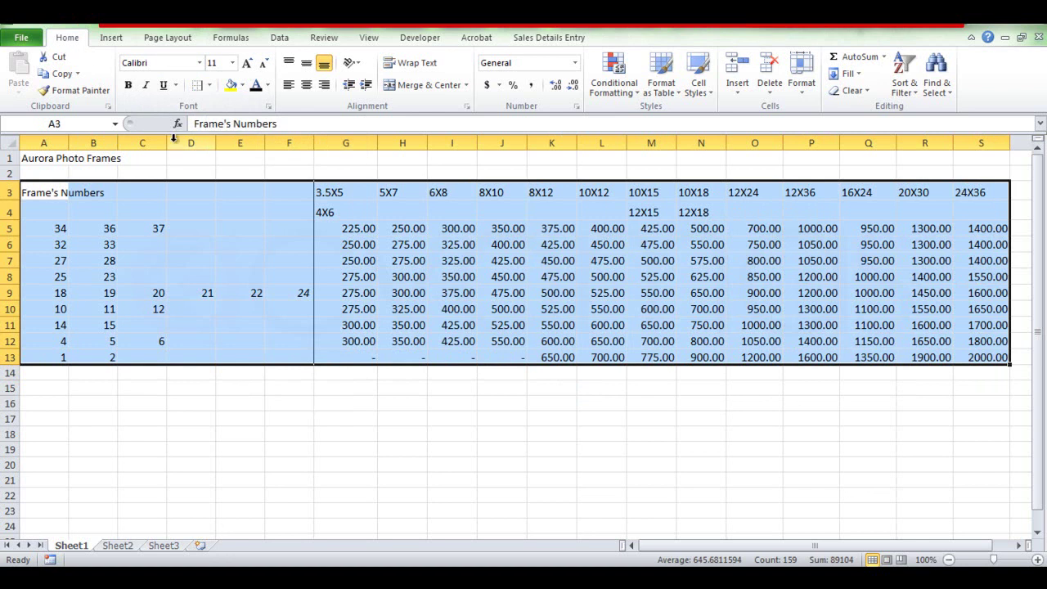
pyautogui.click(210, 86)
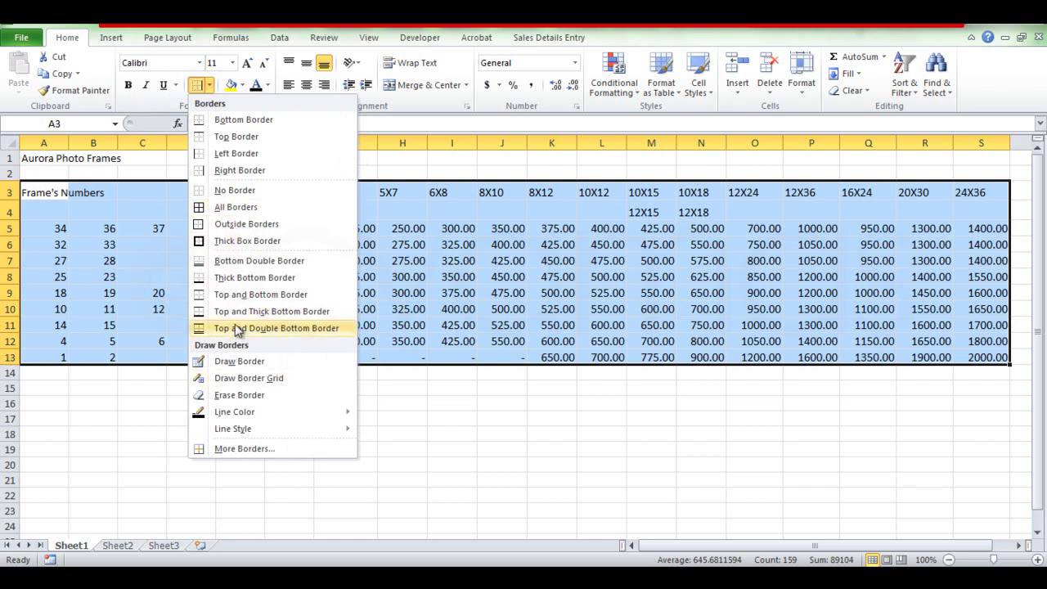
pyautogui.click(240, 210)
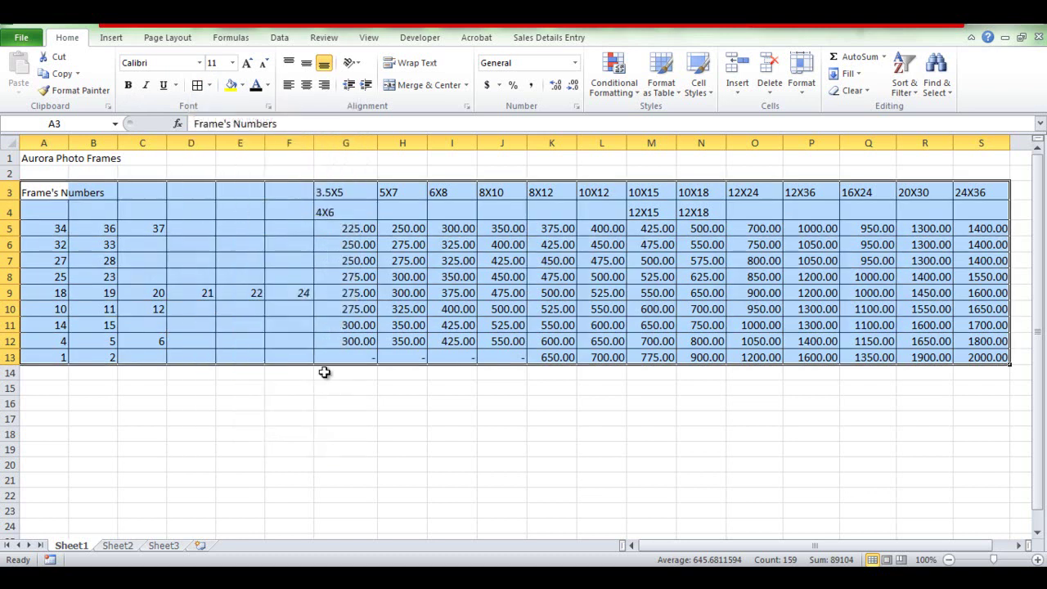
pyautogui.click(299, 454)
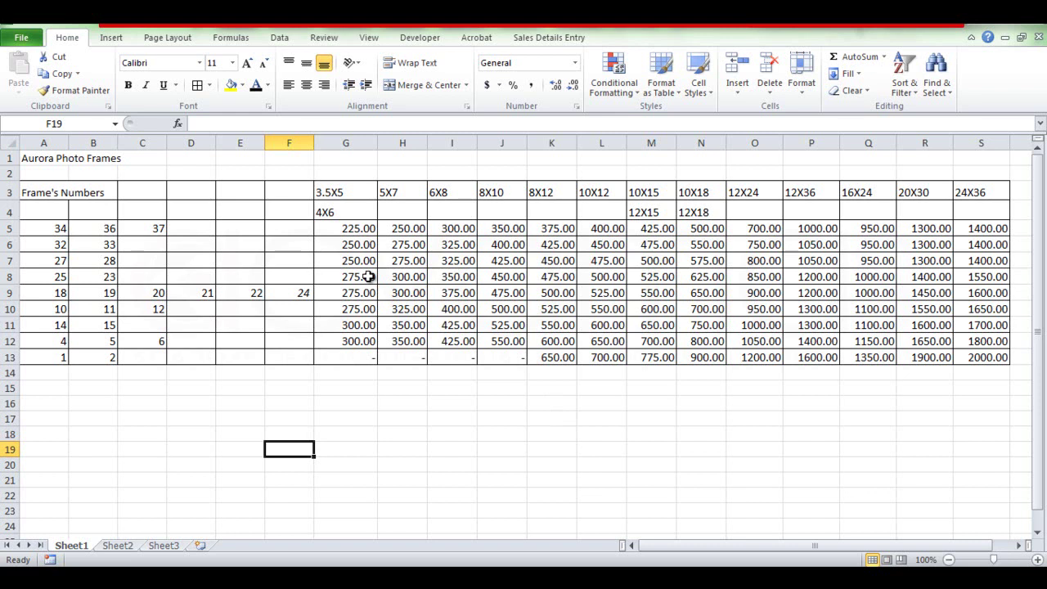
# Fill the size headers G3:S4 with Red, Accent 2, Lighter 60% and make them bold
pyautogui.click(347, 196)
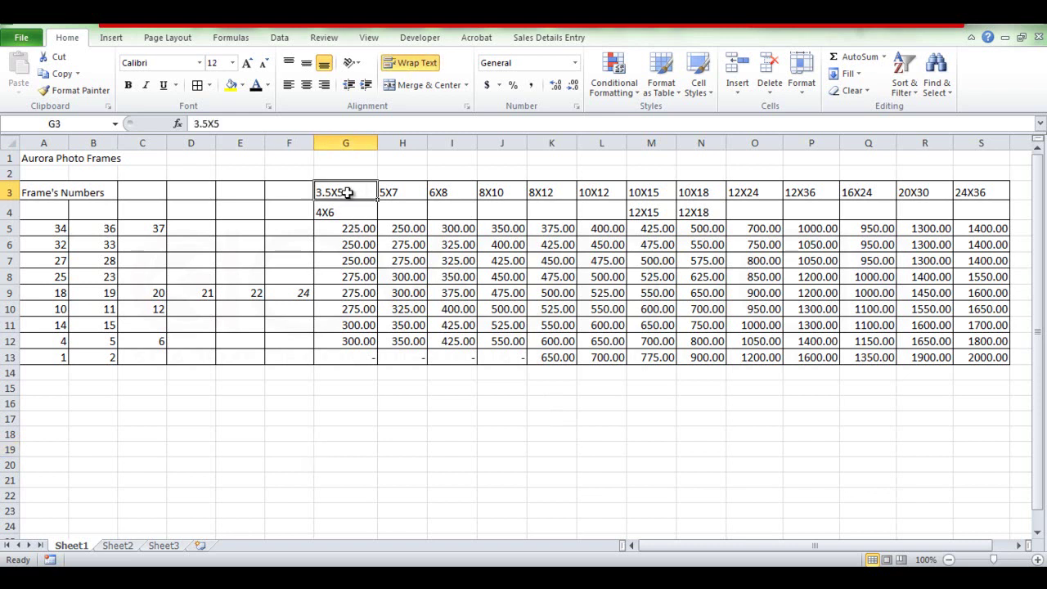
pyautogui.moveTo(346, 194); pyautogui.dragTo(982, 211)
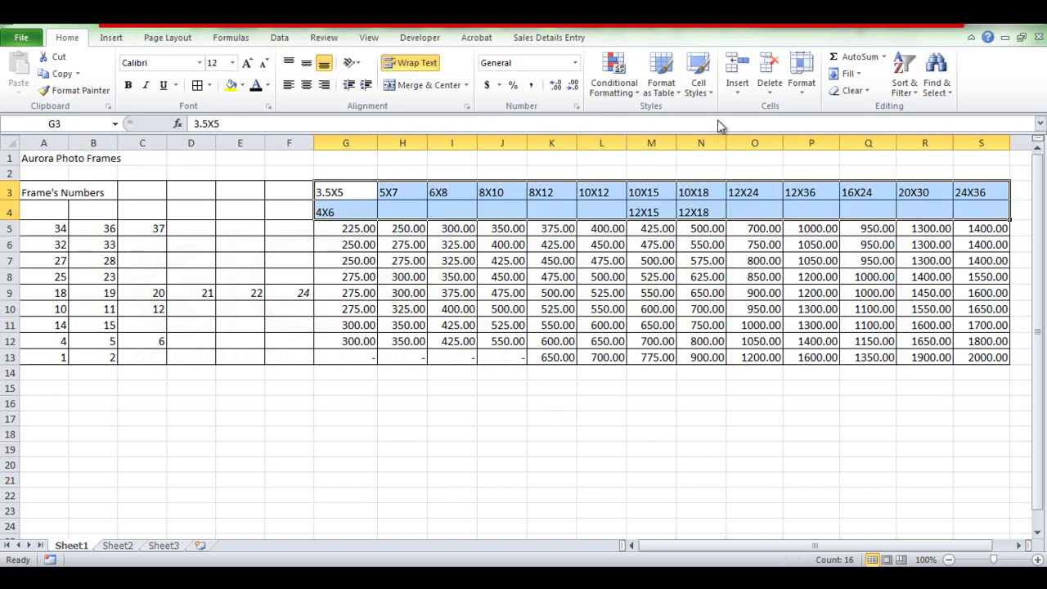
pyautogui.click(243, 90)
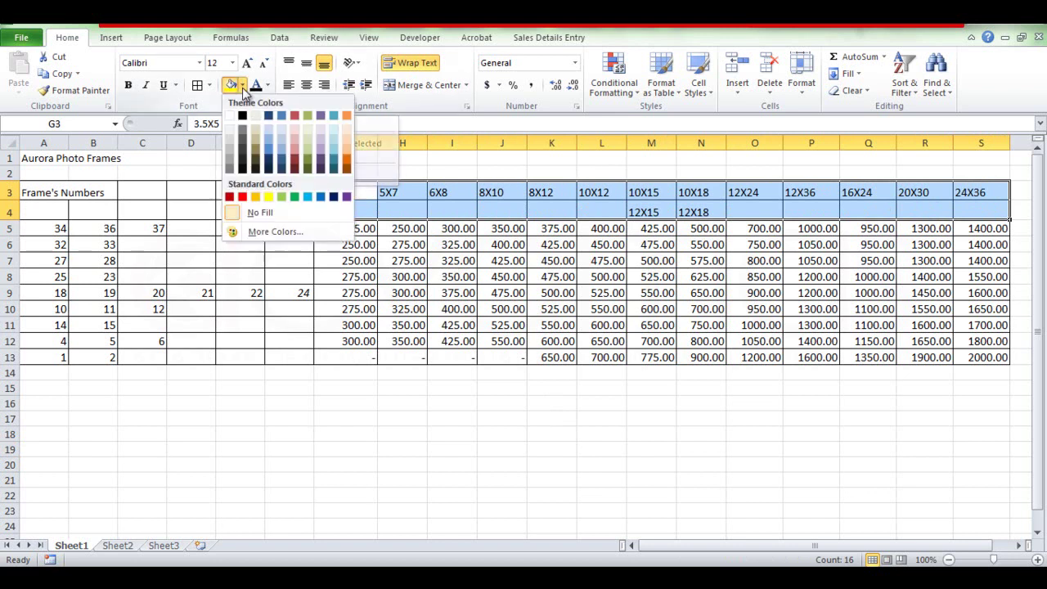
pyautogui.click(294, 139)
pyautogui.click(128, 86)
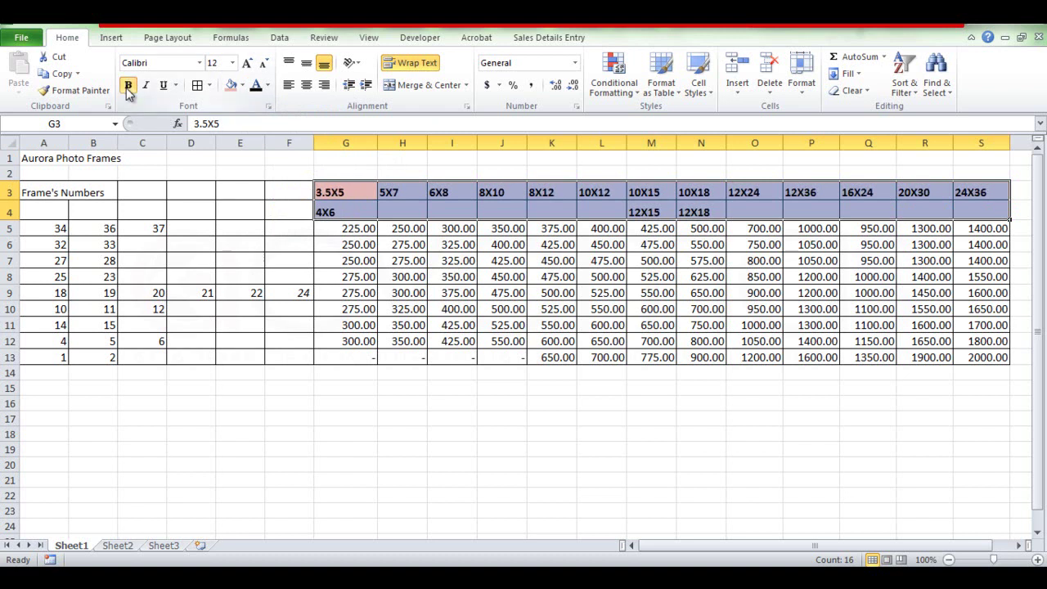
# Set the size headers to 14-point Bodoni MT Black
pyautogui.click(247, 64)
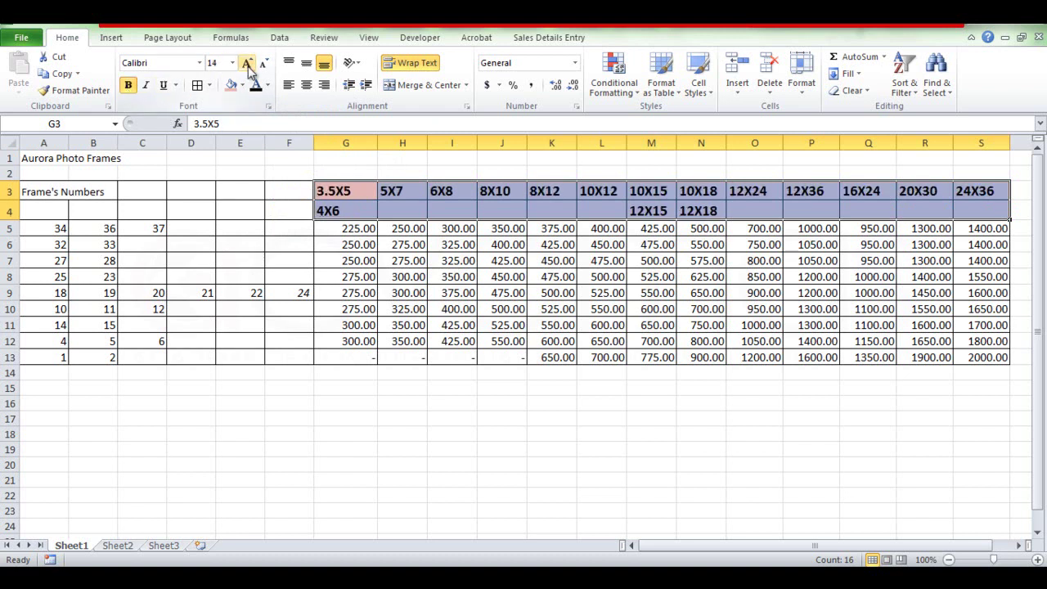
pyautogui.click(200, 64)
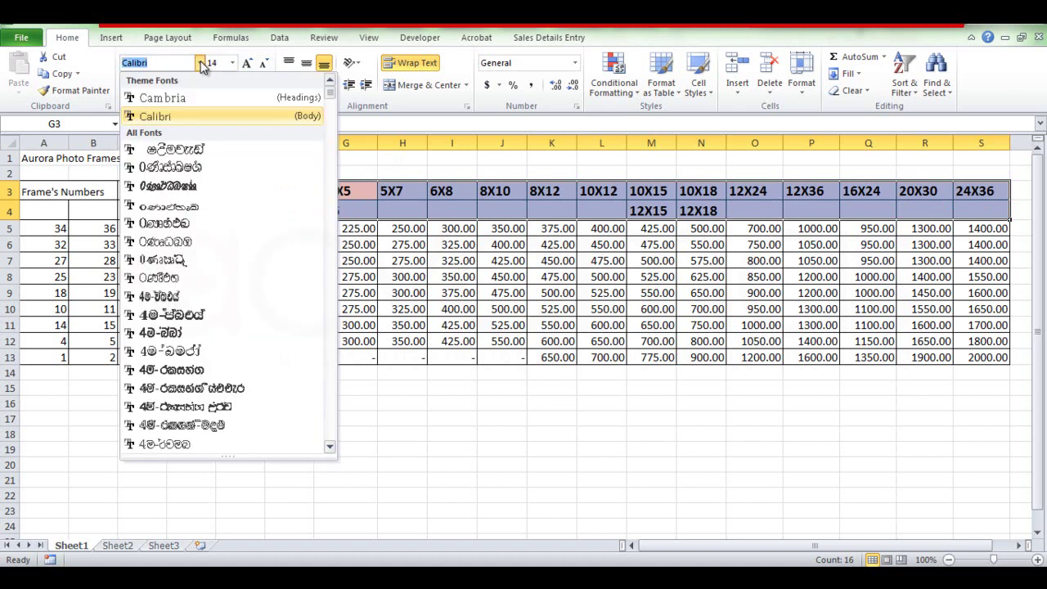
pyautogui.scroll(-1, 332, 104)
pyautogui.moveTo(331, 105); pyautogui.dragTo(331, 174)
pyautogui.click(237, 405)
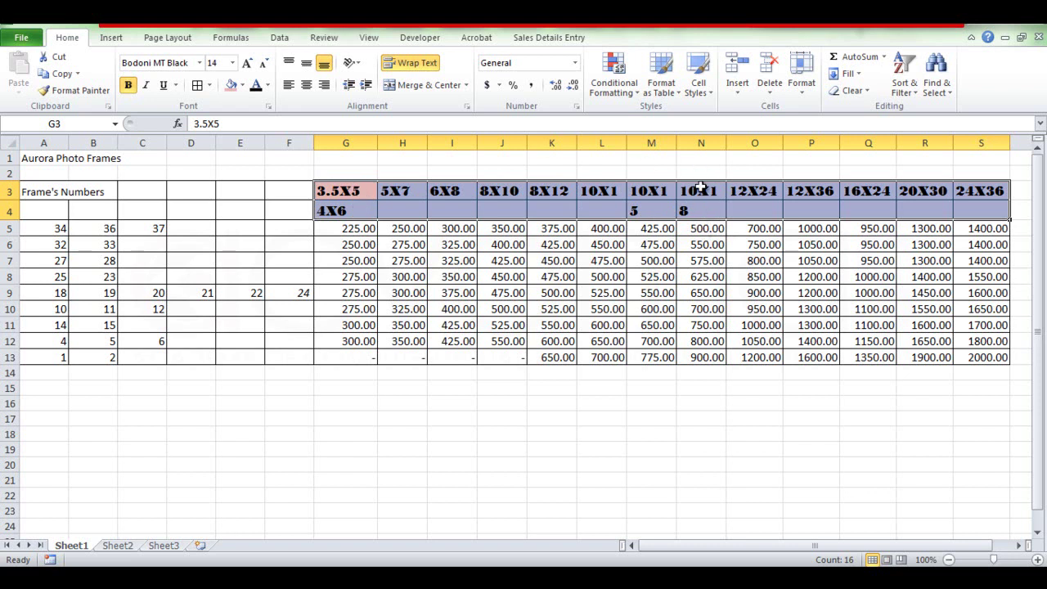
# AutoFit columns N, M and G so labels like 10X18 and 10X15 fit
pyautogui.doubleClick(726, 143)
pyautogui.moveTo(676, 144); pyautogui.dragTo(677, 144)
pyautogui.doubleClick(676, 144)
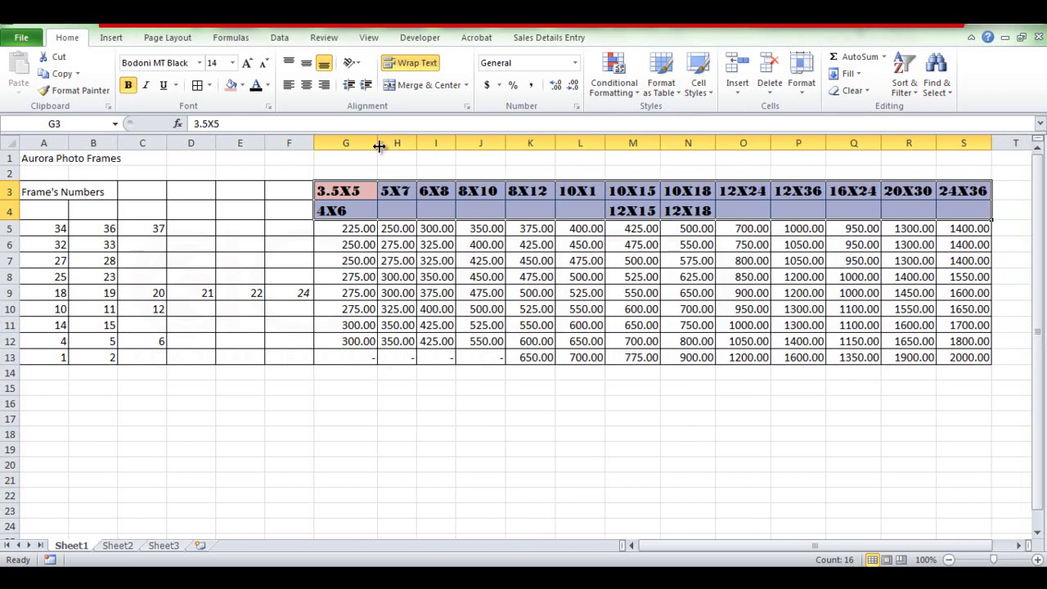
pyautogui.doubleClick(378, 144)
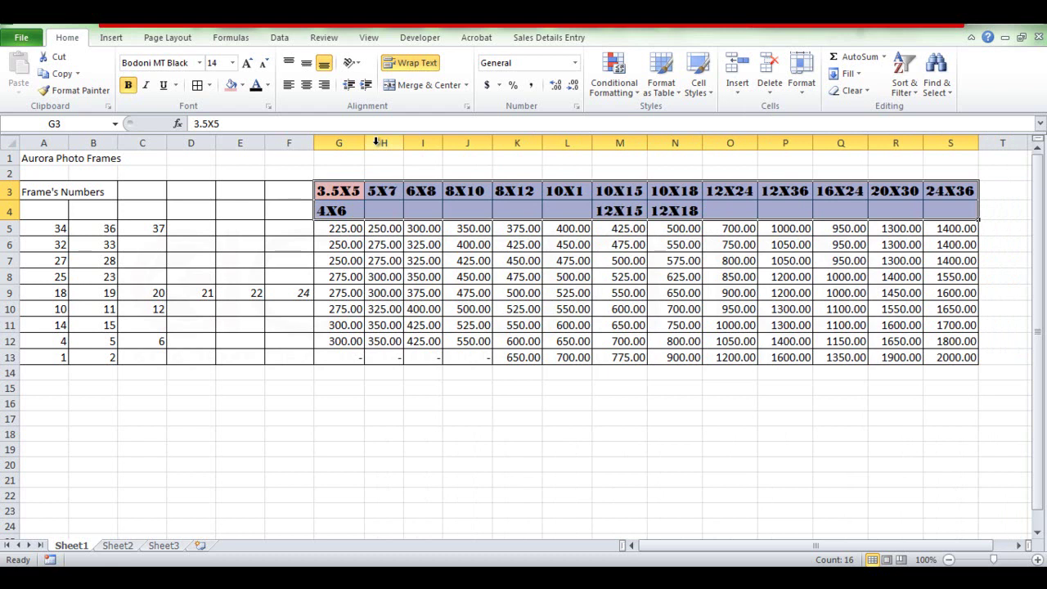
# Widen all sheet columns and make every row 24.75 points tall
pyautogui.click(10, 143)
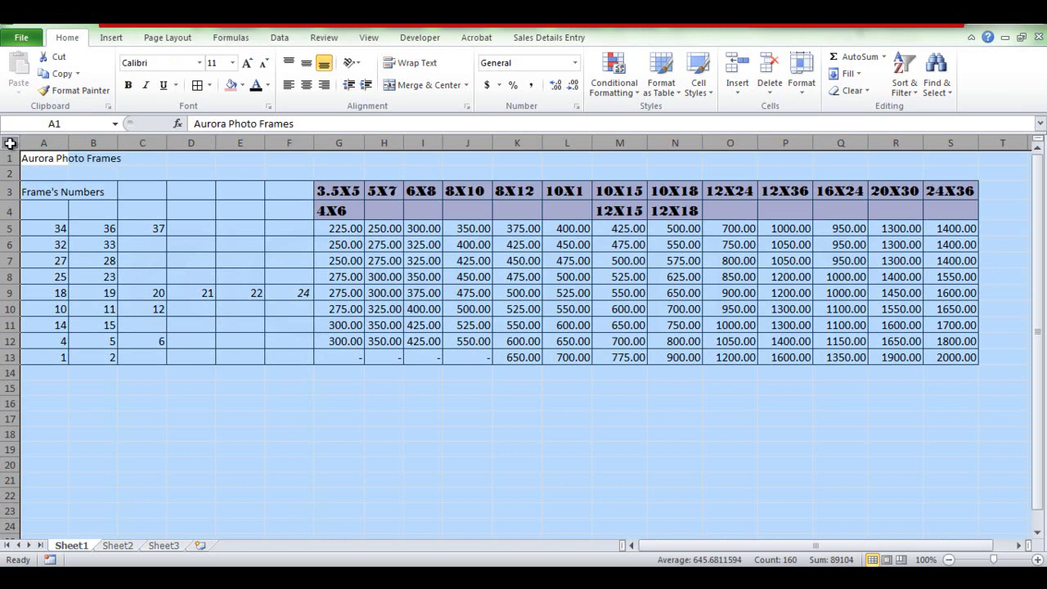
pyautogui.moveTo(647, 143); pyautogui.dragTo(652, 144)
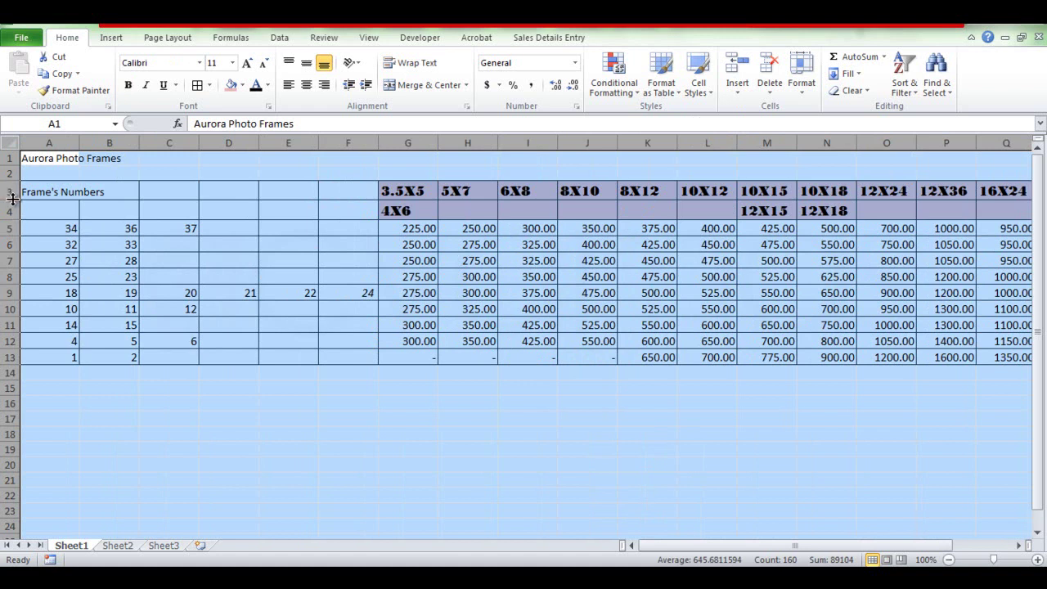
pyautogui.moveTo(12, 199)
pyautogui.mouseDown()
pyautogui.moveTo(11, 220)
pyautogui.moveTo(8, 207)
pyautogui.mouseUp()
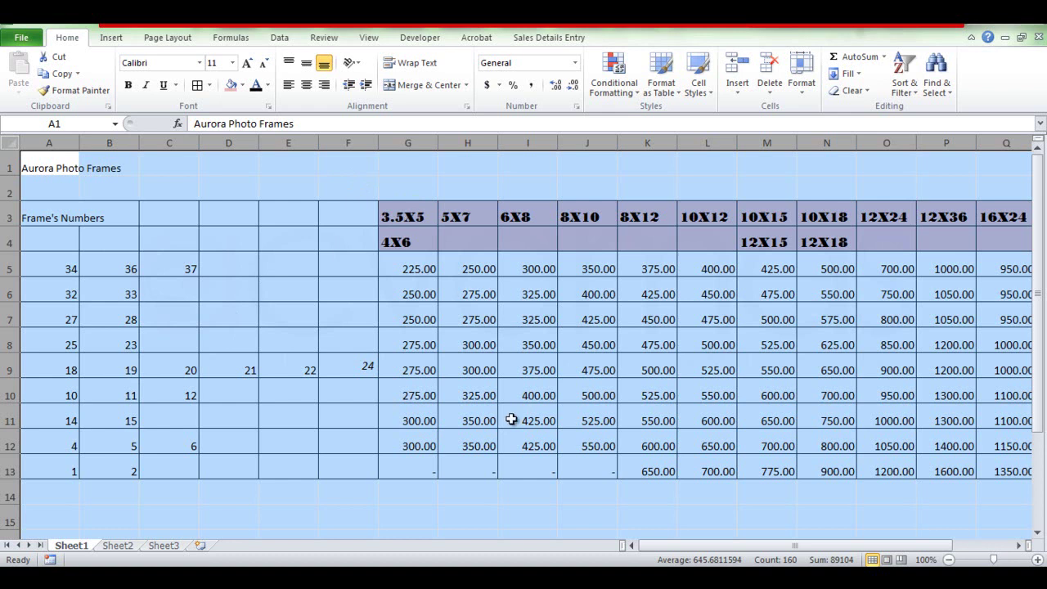
pyautogui.click(524, 519)
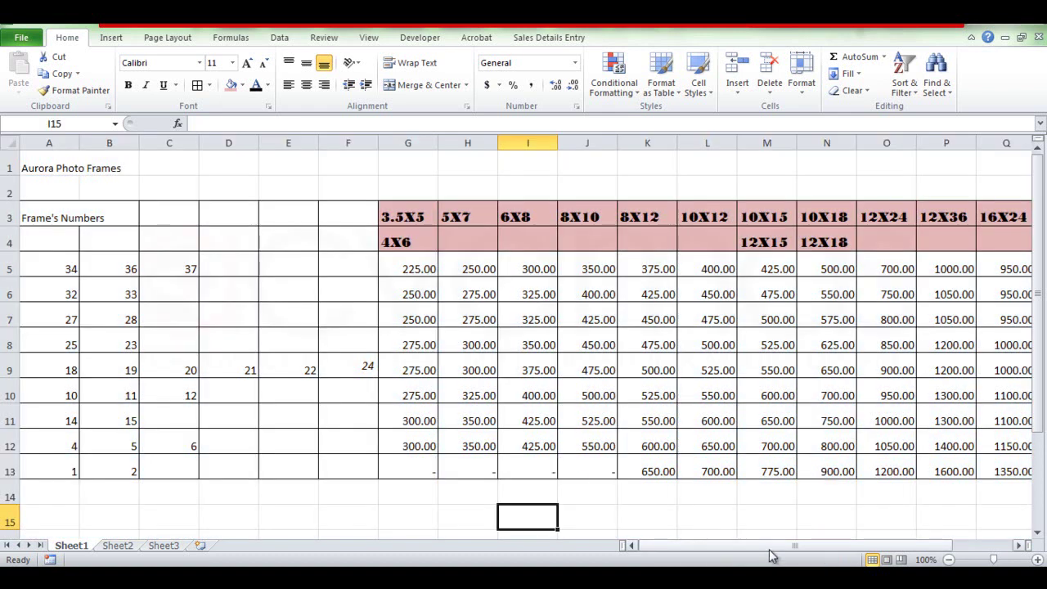
# Shade the price cells G5:S13 Olive Green, Accent 3, Lighter 60%
pyautogui.moveTo(407, 268); pyautogui.dragTo(891, 470)
pyautogui.click(243, 86)
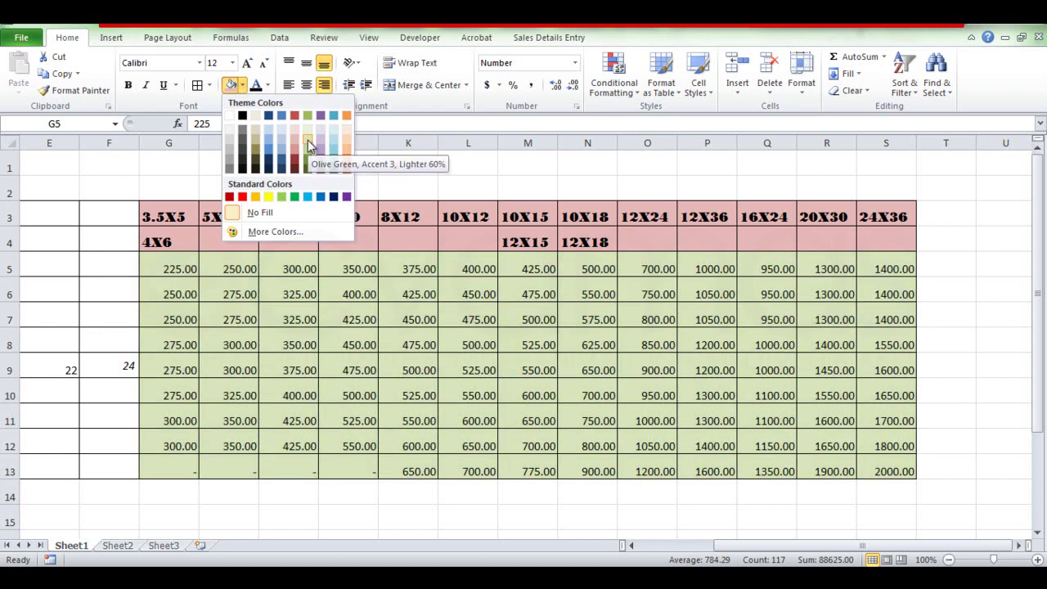
pyautogui.click(307, 140)
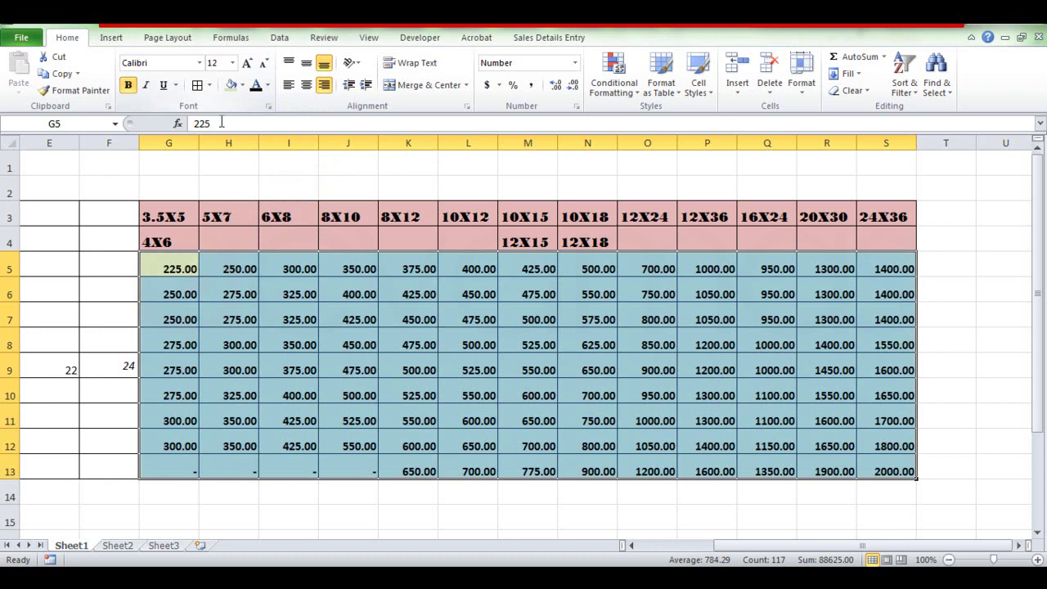
pyautogui.moveTo(742, 545); pyautogui.dragTo(648, 545)
pyautogui.click(64, 268)
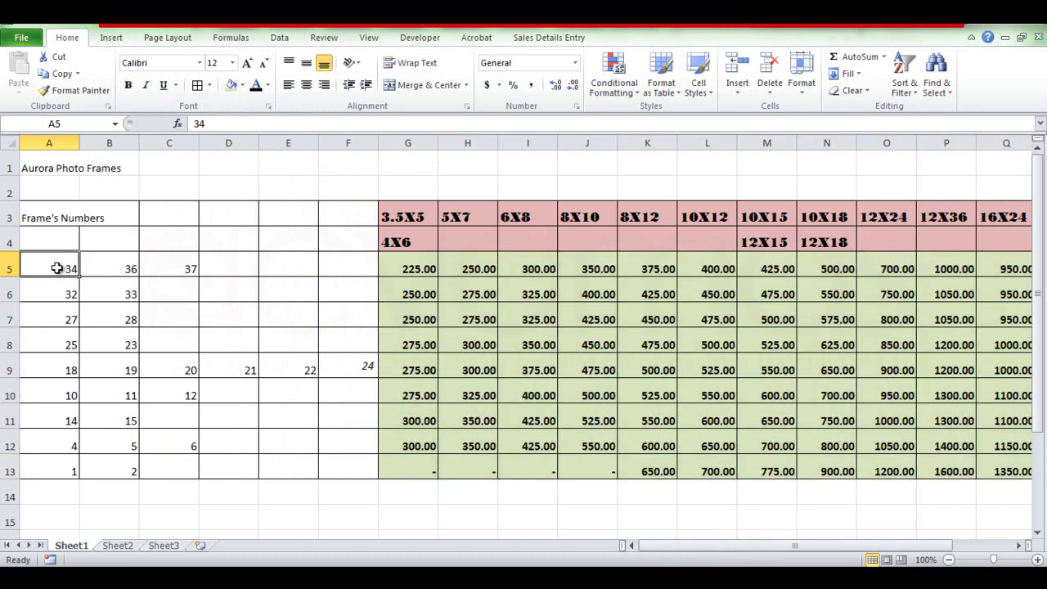
# Make the frame numbers A5:F13 bold, 14 point, and centred both ways
pyautogui.moveTo(55, 274); pyautogui.dragTo(353, 464)
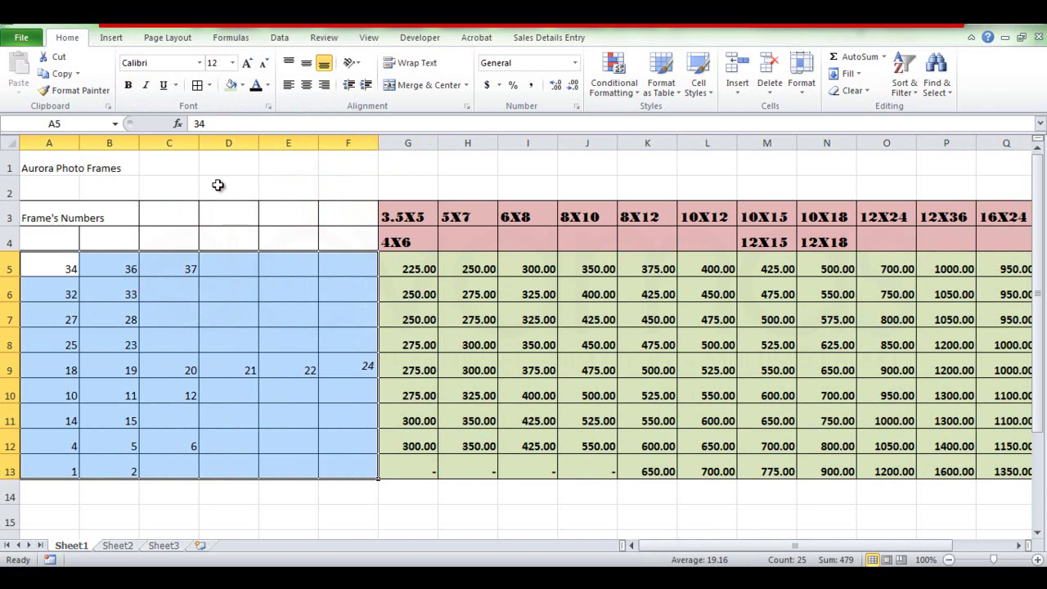
pyautogui.click(129, 87)
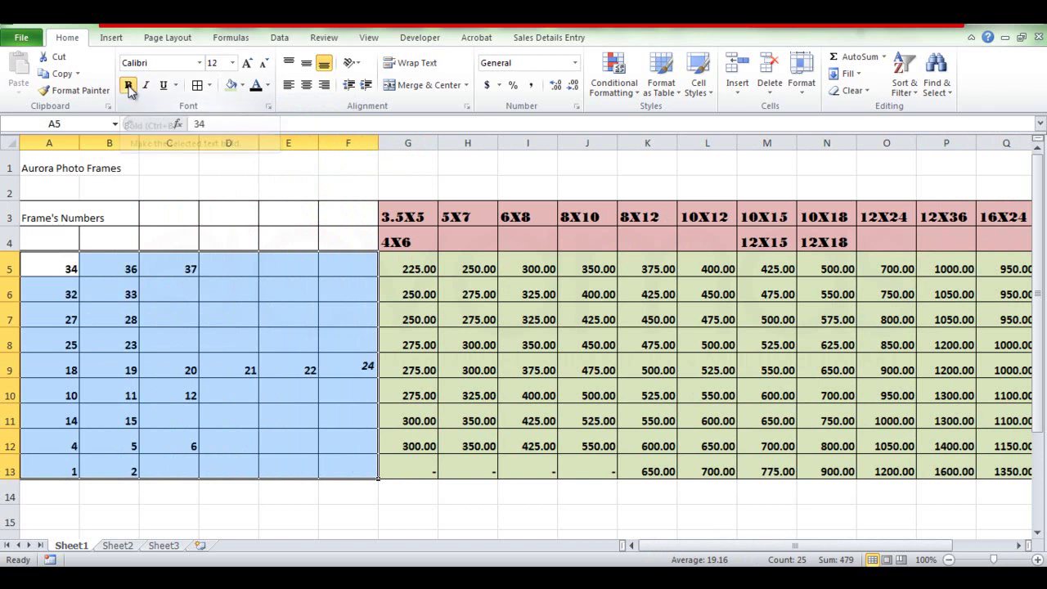
pyautogui.click(248, 64)
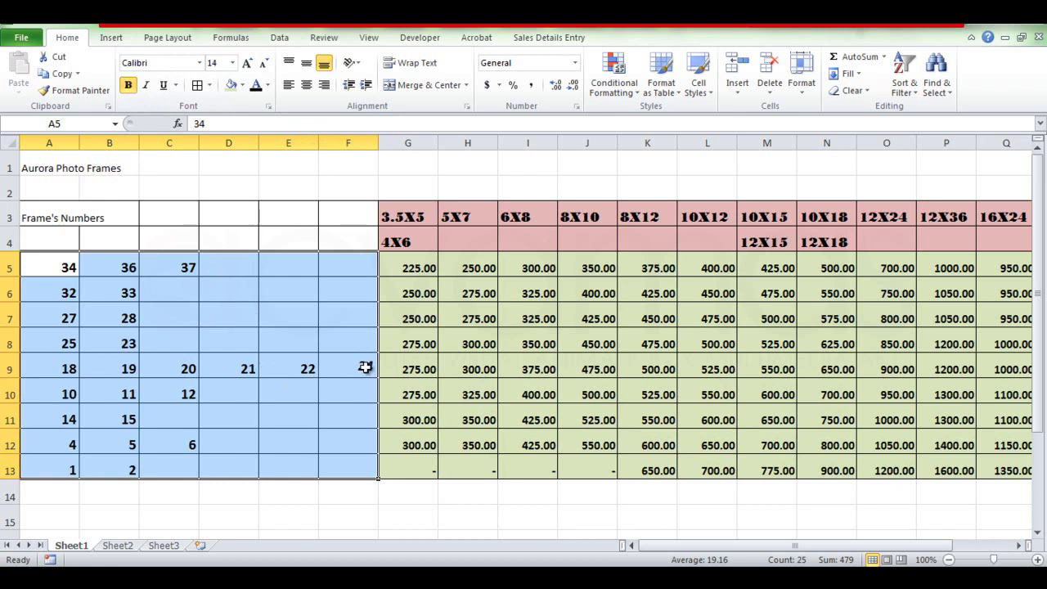
pyautogui.click(307, 65)
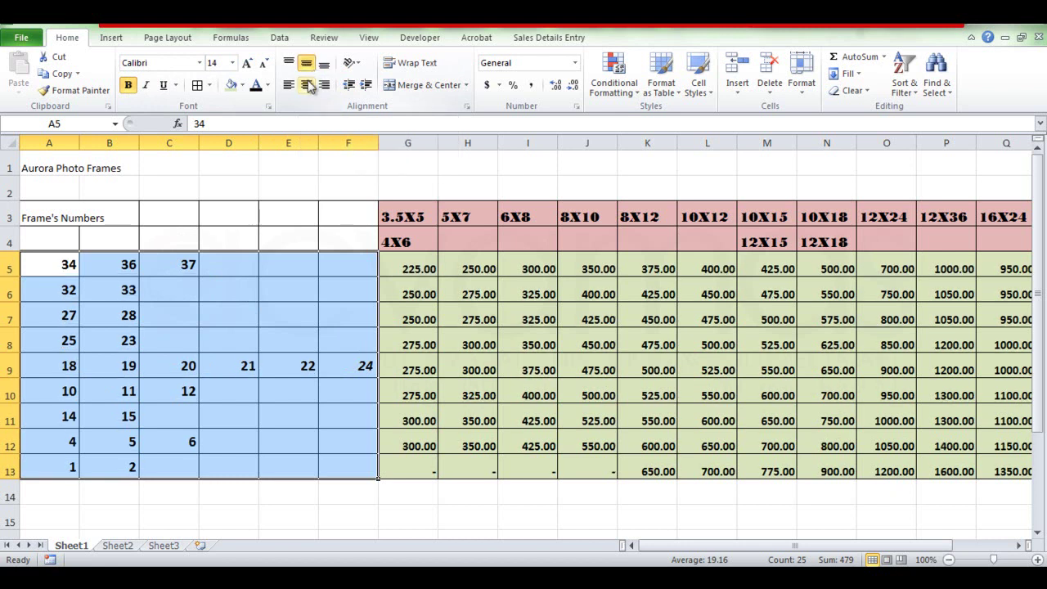
pyautogui.click(307, 85)
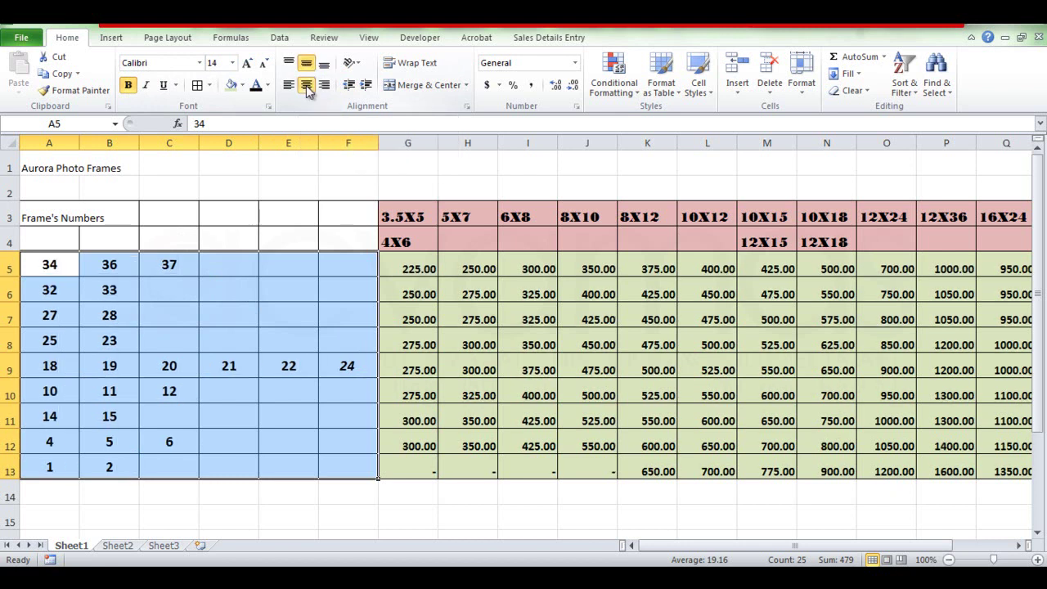
# Centre the size headers G3:S4 vertically and horizontally
pyautogui.moveTo(401, 217); pyautogui.dragTo(881, 243)
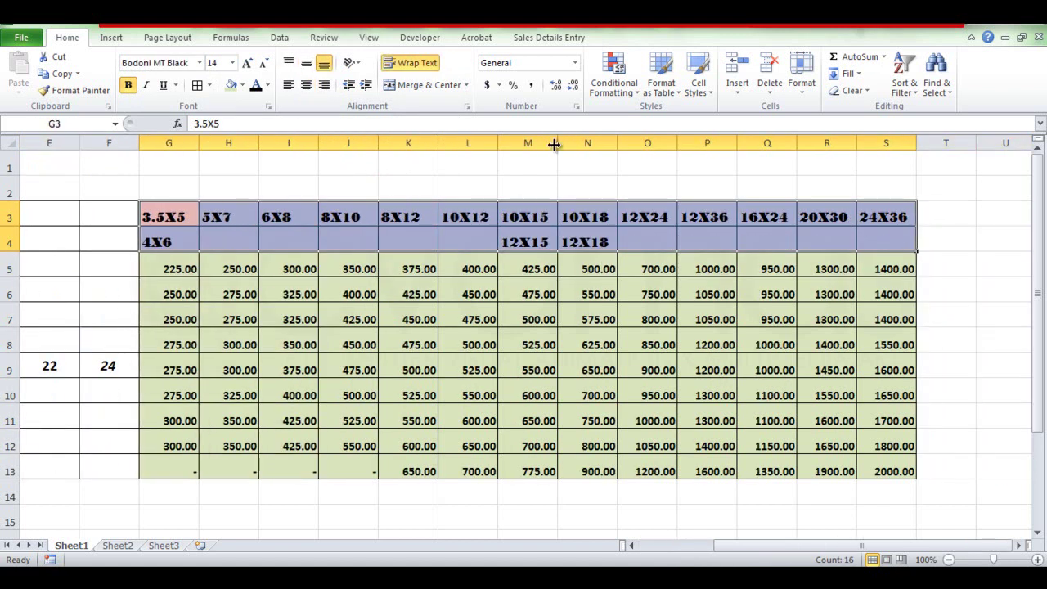
pyautogui.click(306, 63)
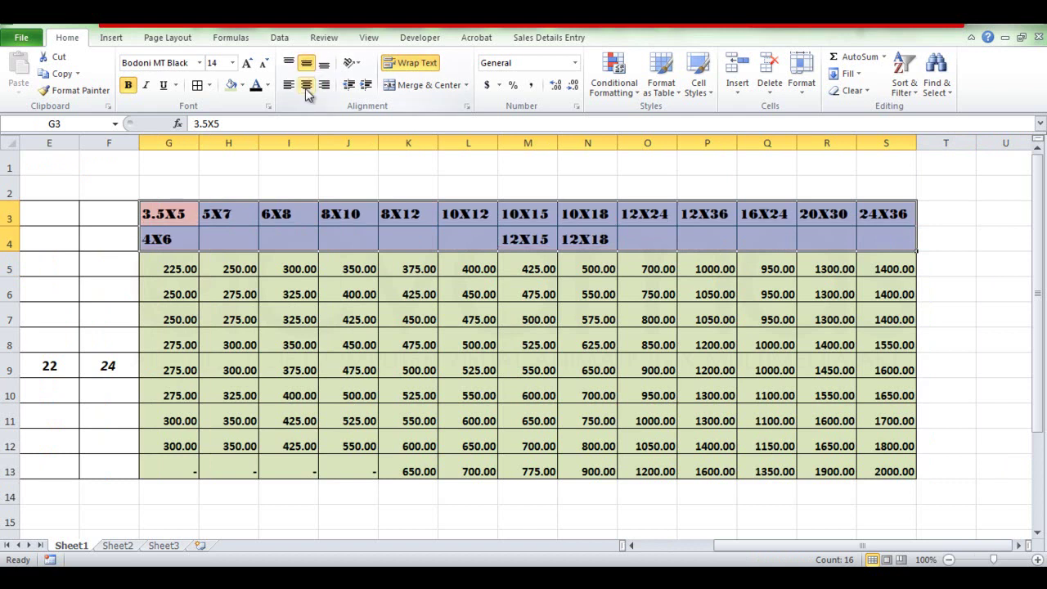
pyautogui.click(306, 85)
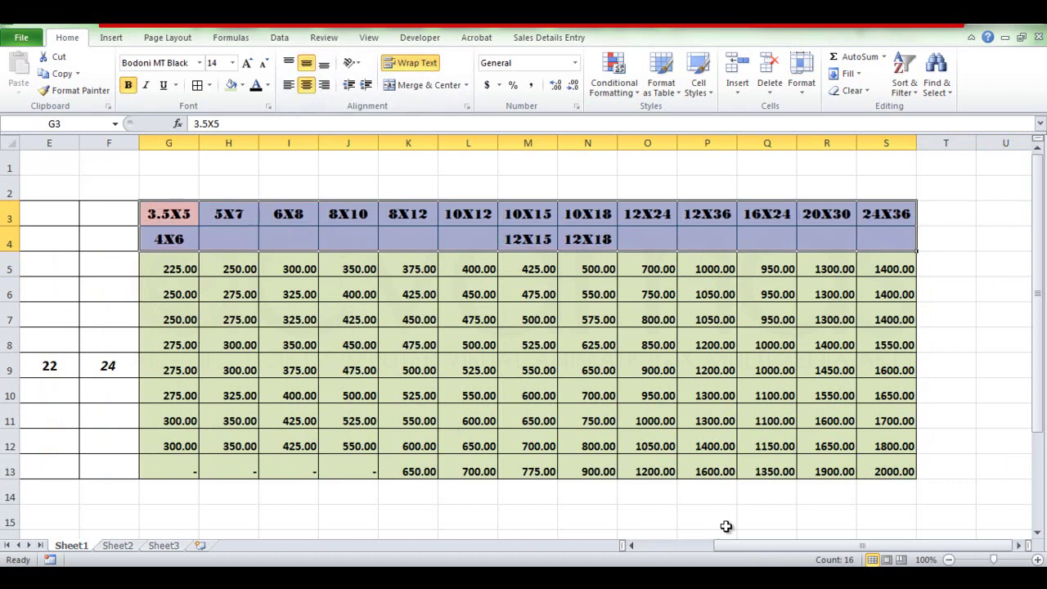
pyautogui.moveTo(733, 551); pyautogui.dragTo(655, 550)
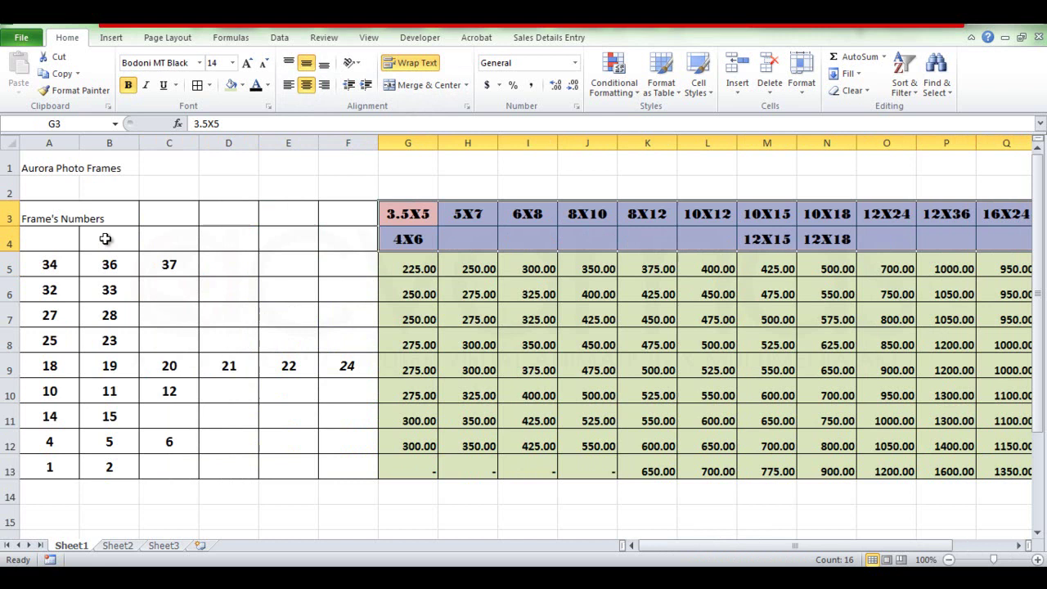
# Merge and centre A3:F4 into a single Frame's Numbers heading
pyautogui.click(69, 214)
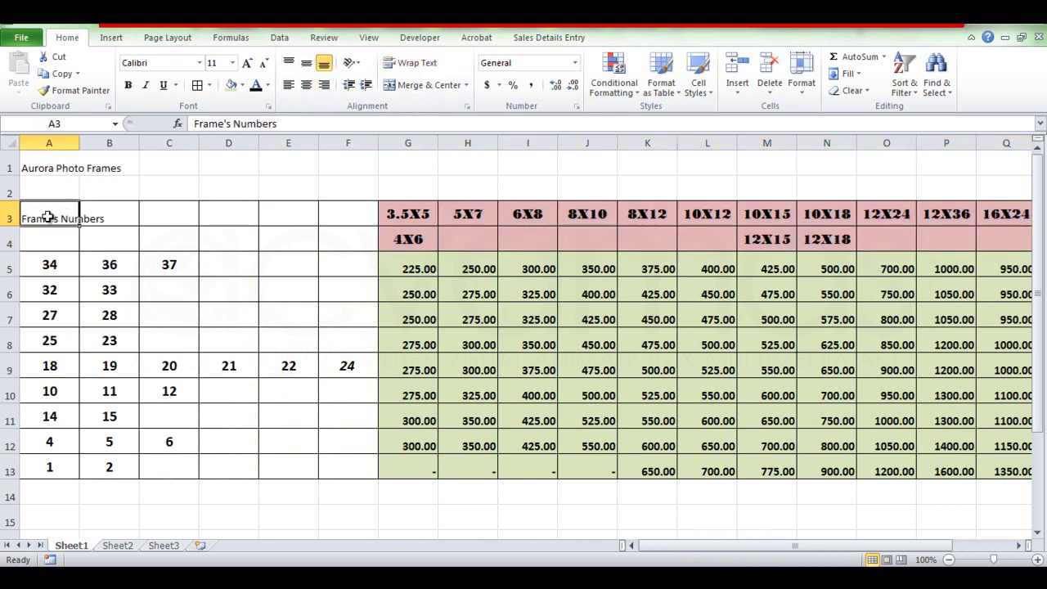
pyautogui.click(357, 215)
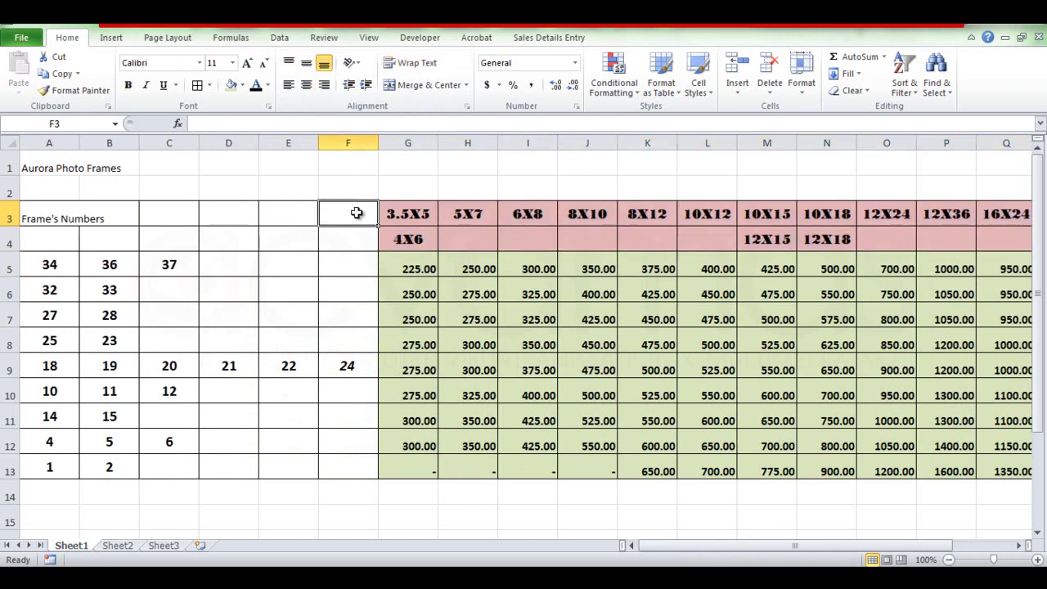
pyautogui.doubleClick(54, 219)
pyautogui.click(52, 239)
pyautogui.click(51, 214)
pyautogui.moveTo(50, 212); pyautogui.dragTo(354, 237)
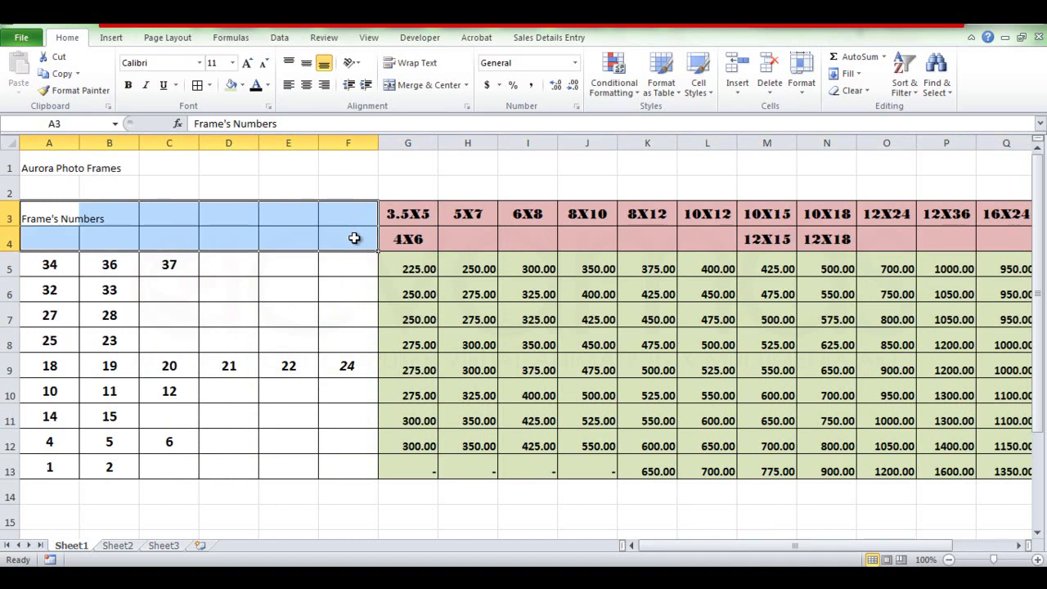
pyautogui.click(436, 90)
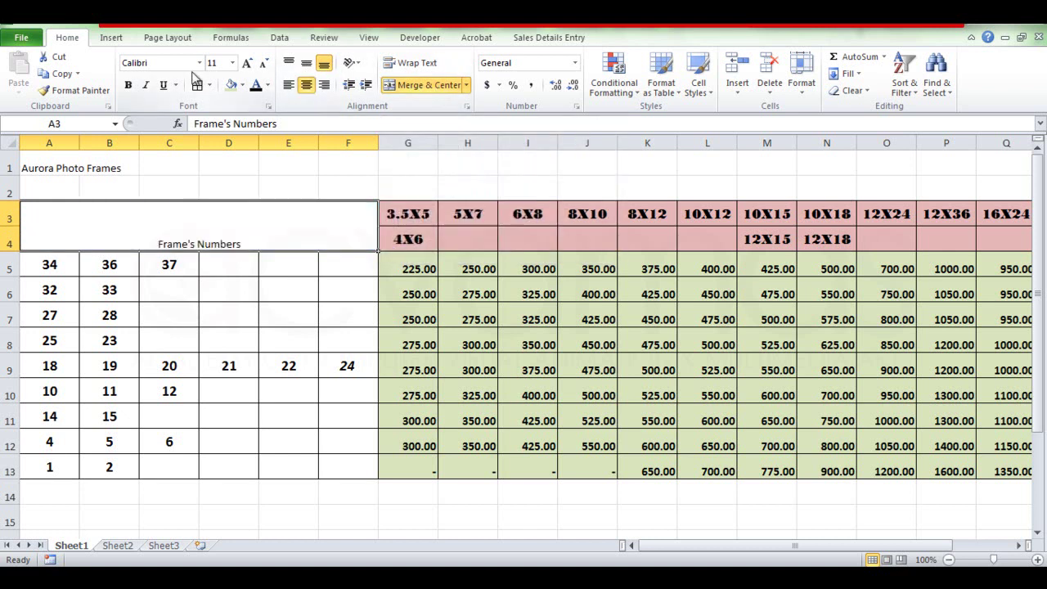
# Enlarge Frame's Numbers to 36 point, middle-align it, and apply a bolder display font
pyautogui.click(249, 65)
pyautogui.click(249, 65)
pyautogui.click(249, 66)
pyautogui.click(249, 66)
pyautogui.click(249, 66)
pyautogui.click(251, 66)
pyautogui.click(251, 66)
pyautogui.click(251, 66)
pyautogui.click(252, 67)
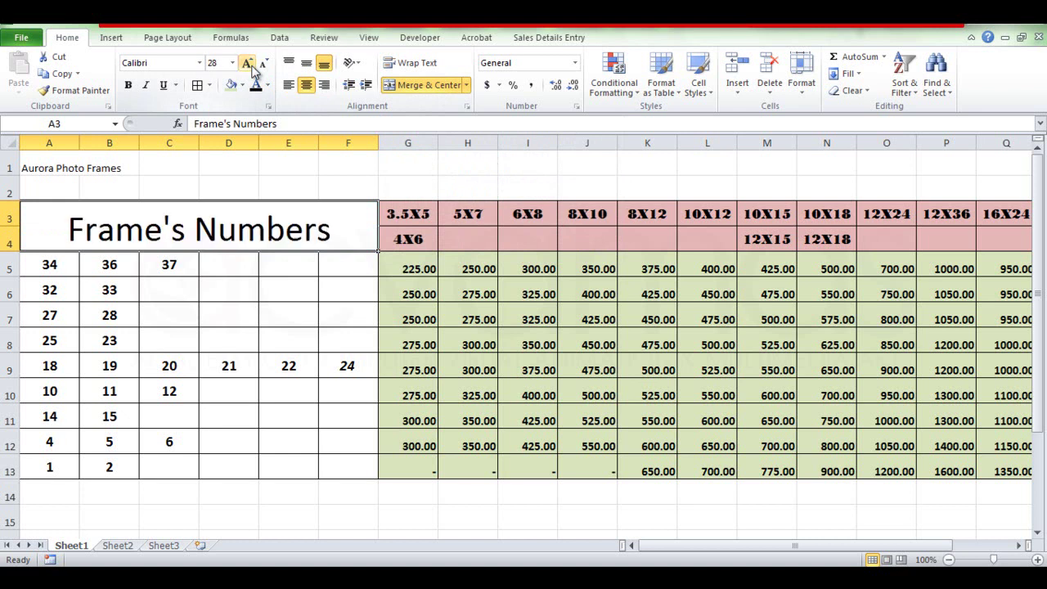
pyautogui.click(306, 63)
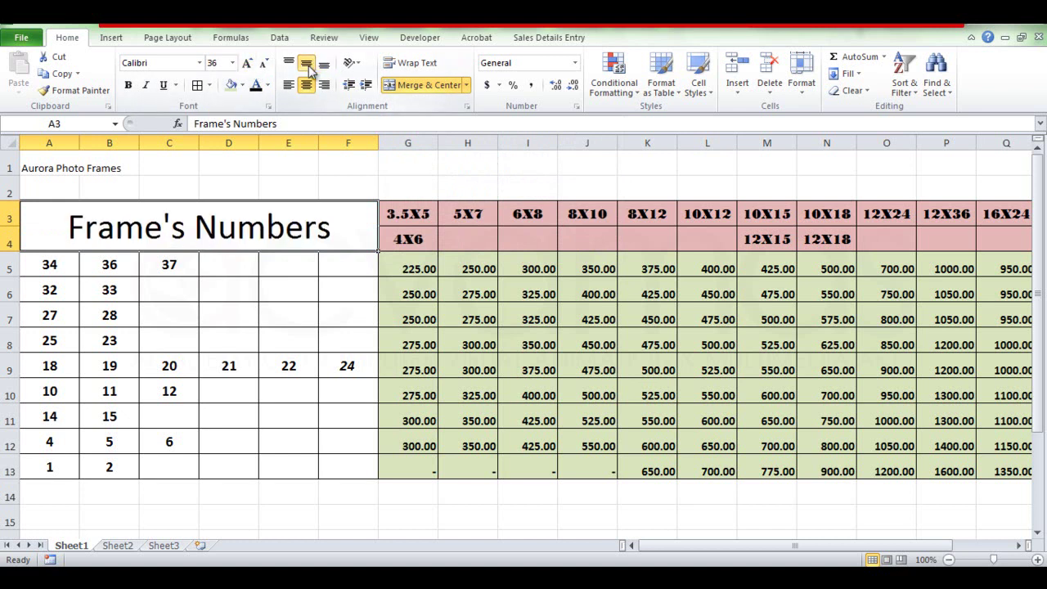
pyautogui.click(199, 63)
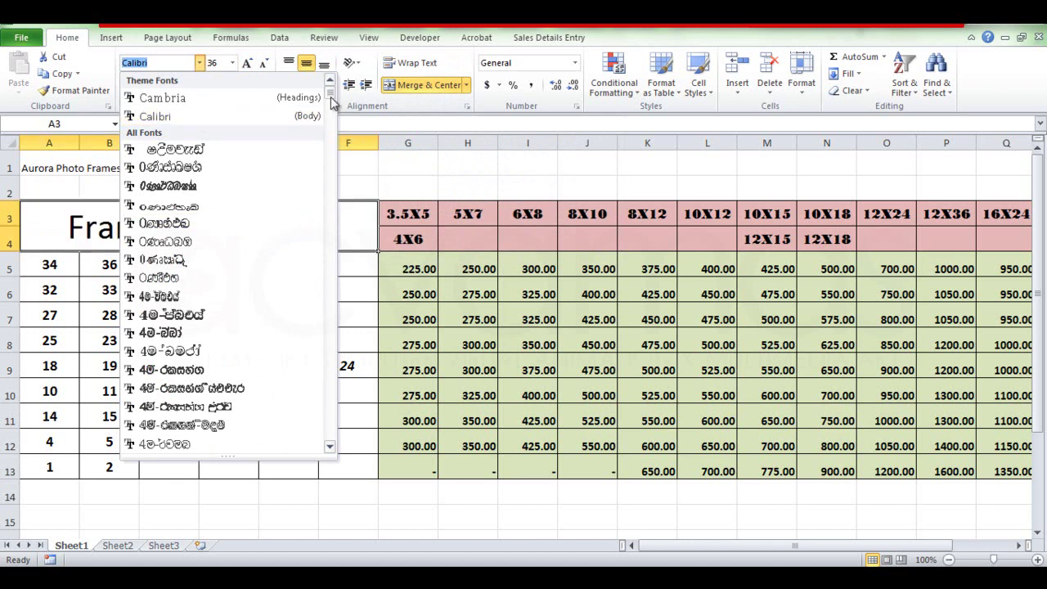
pyautogui.scroll(-10, 328, 245)
pyautogui.click(49, 264)
pyautogui.moveTo(49, 264); pyautogui.dragTo(345, 464)
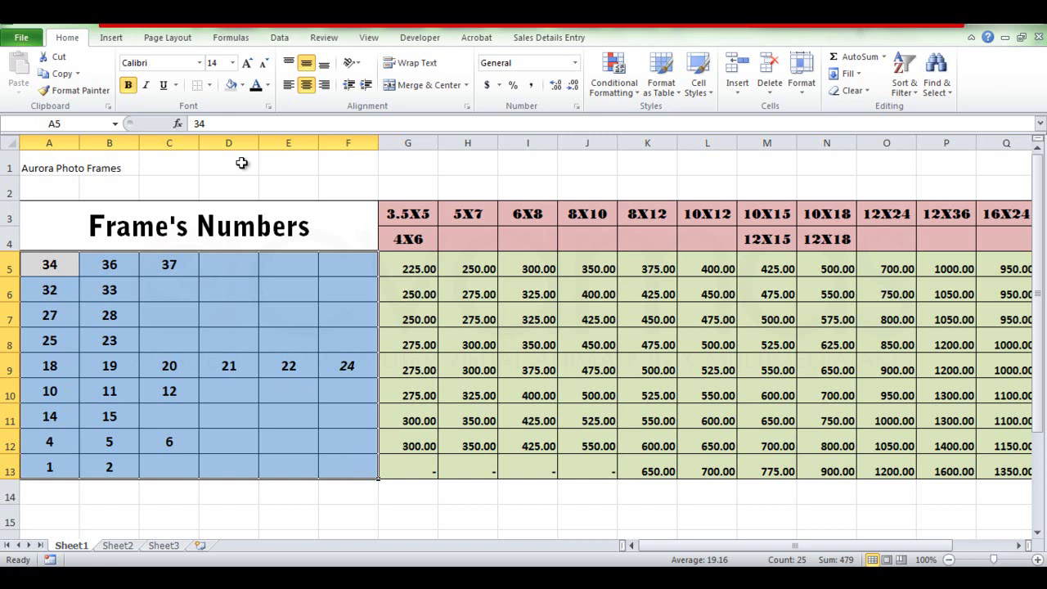
# Remove all borders from A5:F13, then add Outside Borders only
pyautogui.click(211, 86)
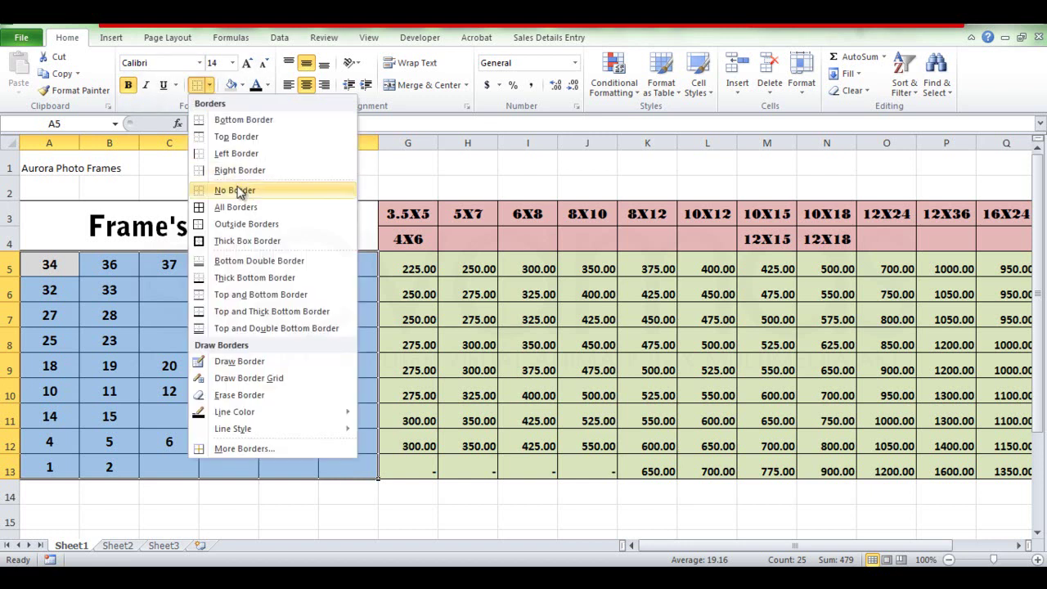
pyautogui.click(235, 190)
pyautogui.click(211, 86)
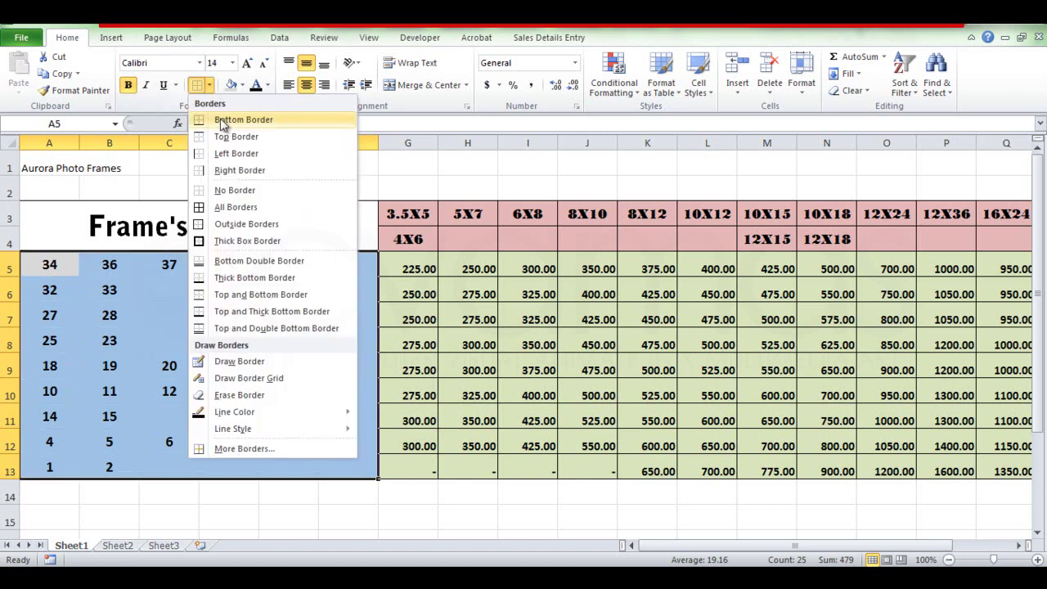
pyautogui.click(246, 226)
pyautogui.click(301, 494)
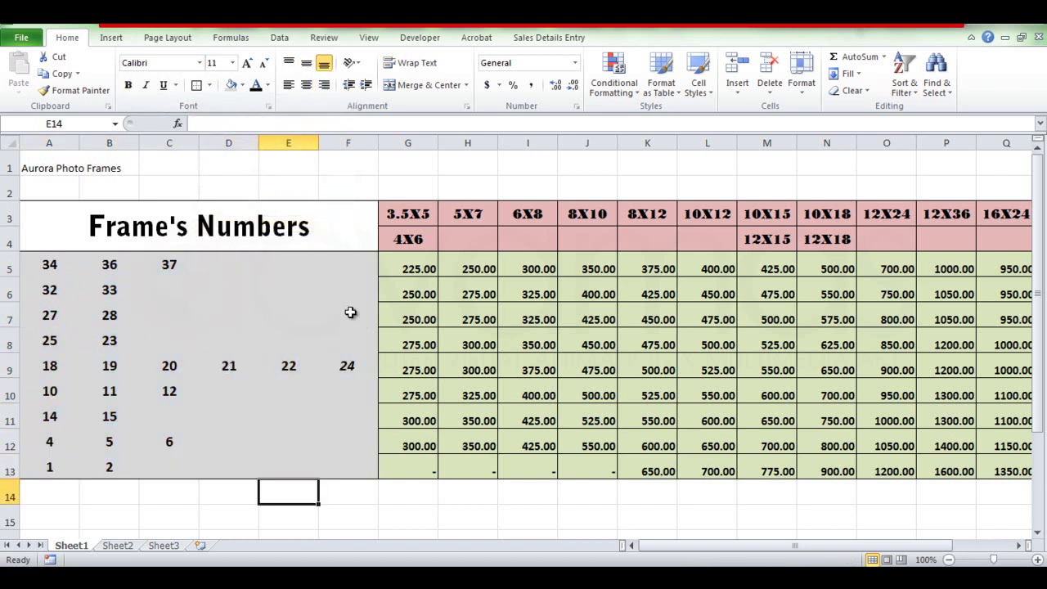
pyautogui.moveTo(411, 264); pyautogui.dragTo(881, 465)
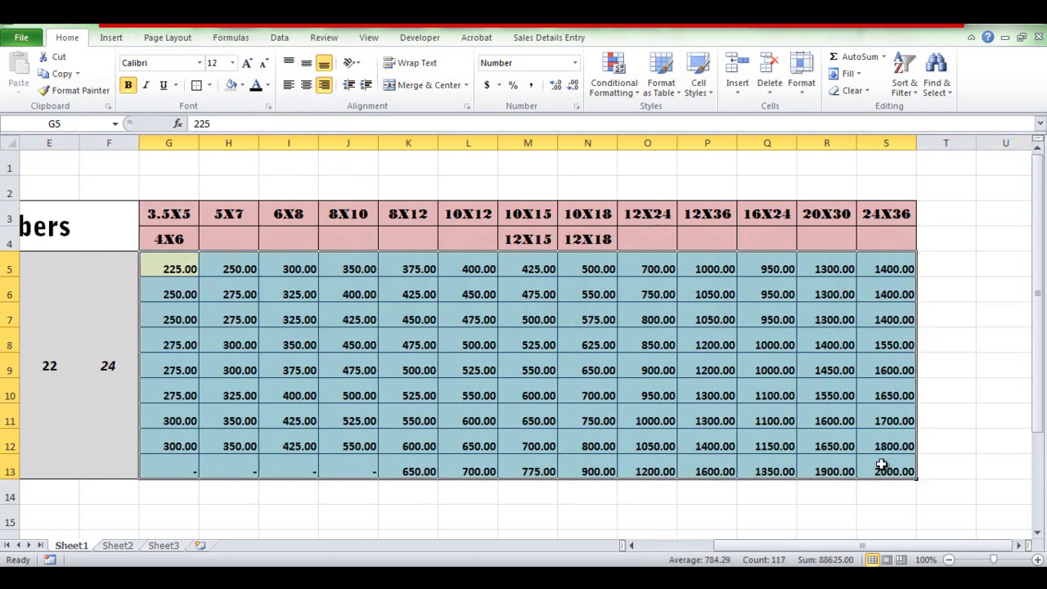
# Right-align the price values in G5:S13 and centre them vertically
pyautogui.click(323, 86)
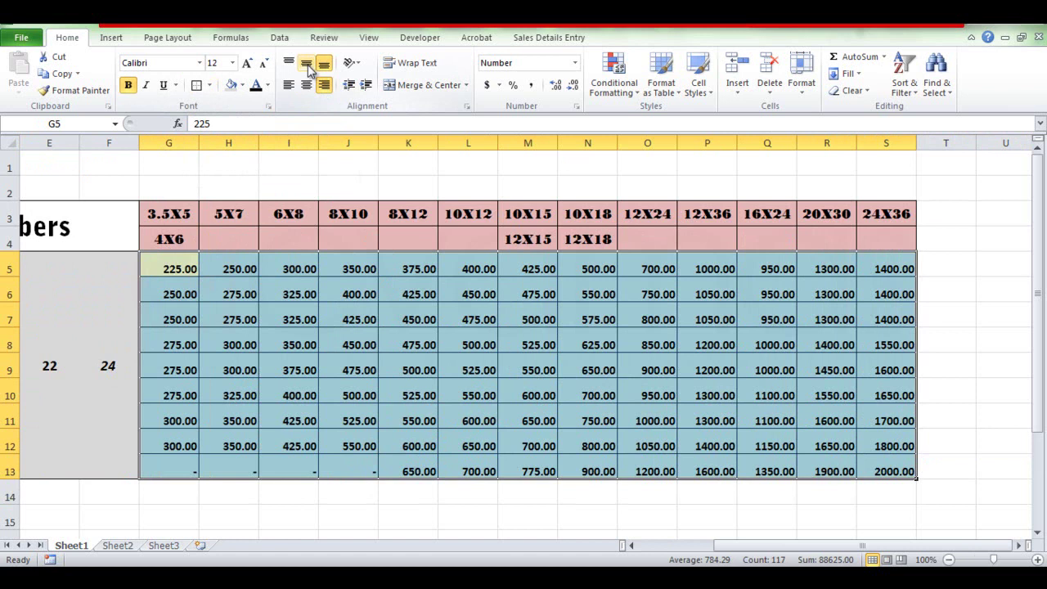
pyautogui.click(307, 67)
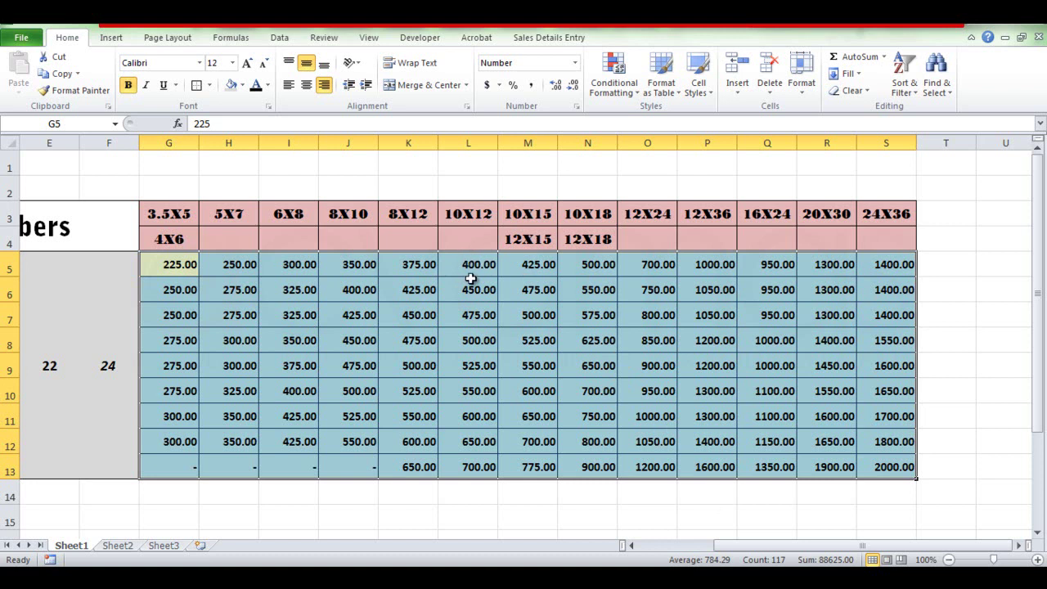
pyautogui.moveTo(790, 546); pyautogui.dragTo(688, 546)
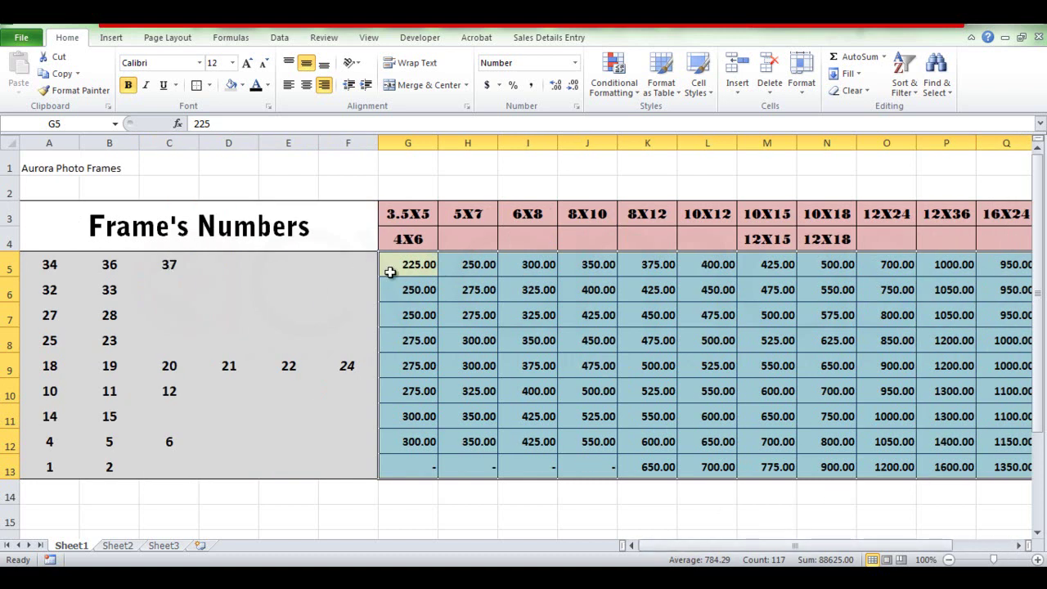
pyautogui.click(339, 274)
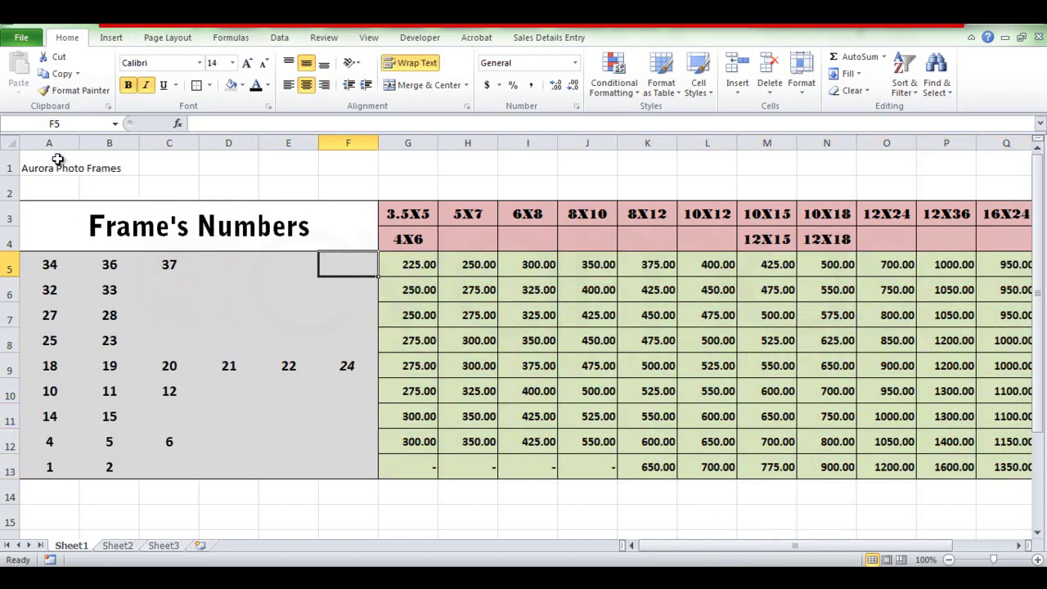
pyautogui.click(49, 163)
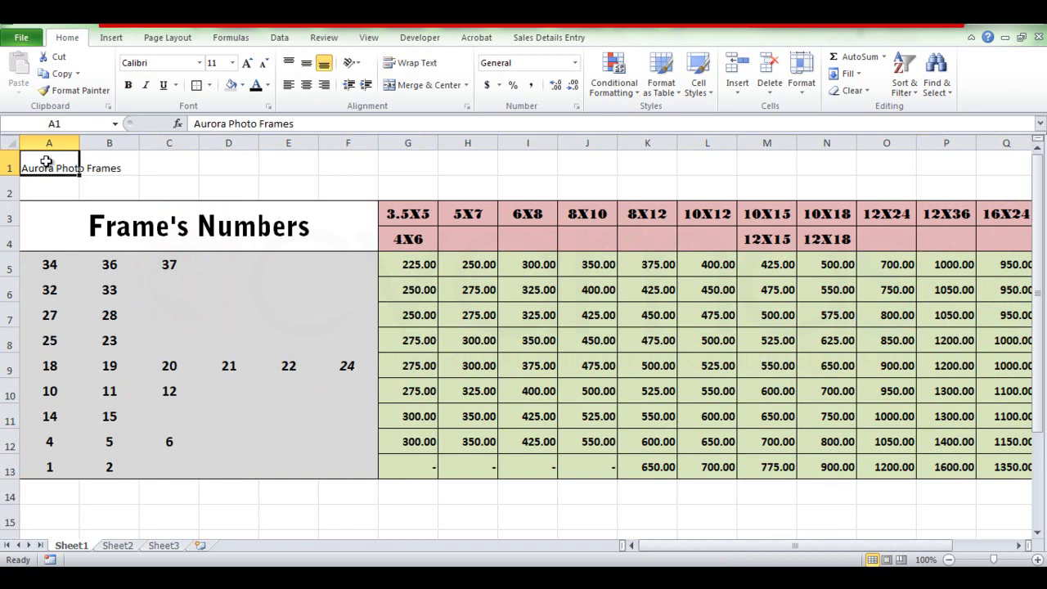
# Merge and centre A1:S2 for the Aurora Photo Frames title, middle-aligned
pyautogui.moveTo(50, 161); pyautogui.dragTo(901, 189)
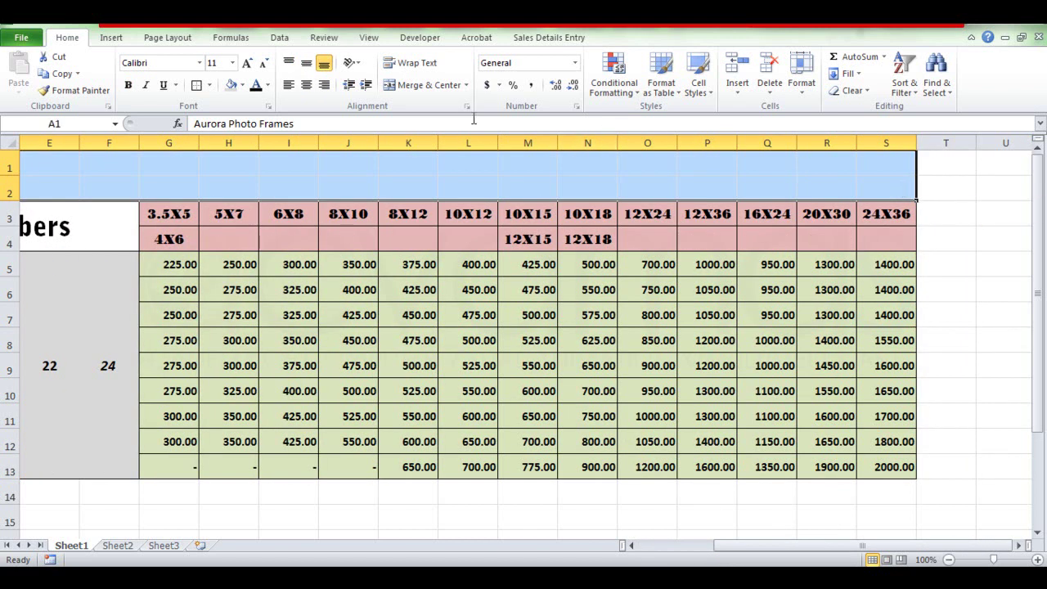
pyautogui.click(442, 88)
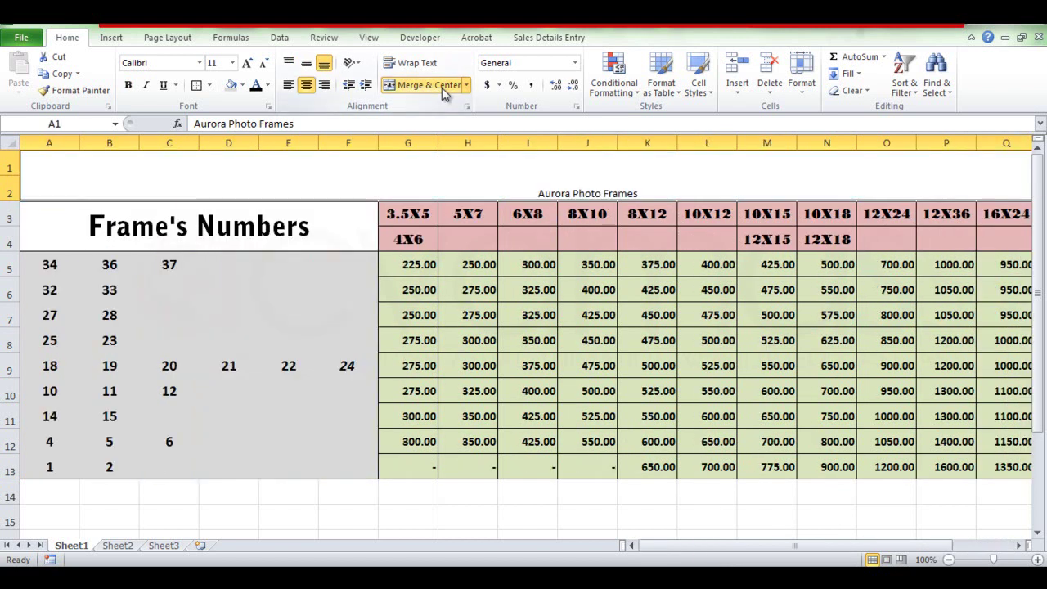
pyautogui.click(306, 65)
# Set the title to 72 point and heighten row 2 to 43.50 points
pyautogui.click(248, 63)
pyautogui.click(248, 64)
pyautogui.click(248, 64)
pyautogui.click(248, 64)
pyautogui.click(248, 64)
pyautogui.click(248, 63)
pyautogui.click(247, 64)
pyautogui.click(247, 64)
pyautogui.click(248, 64)
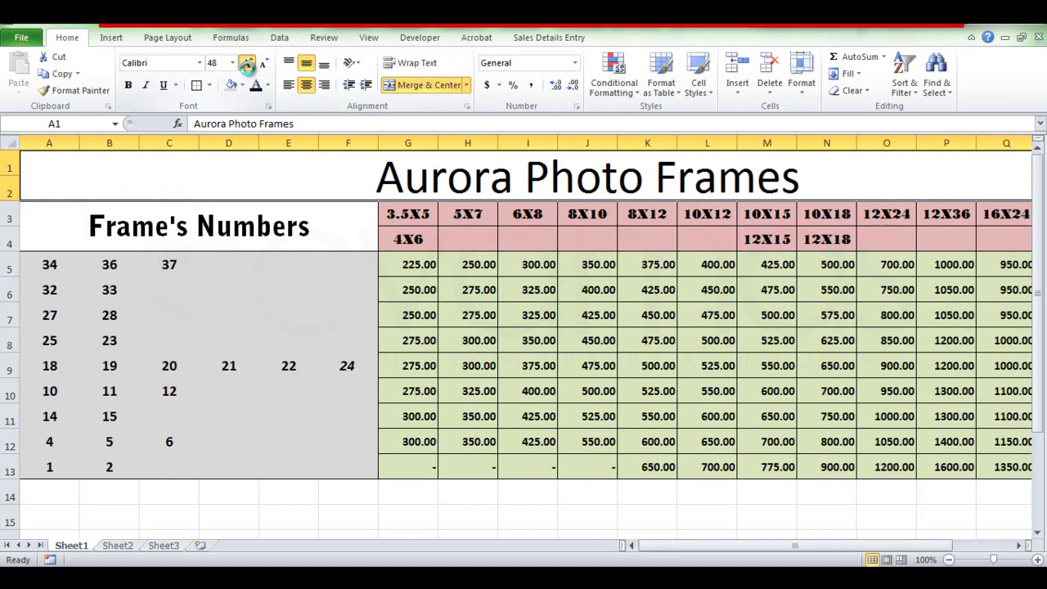
pyautogui.click(248, 64)
pyautogui.click(263, 65)
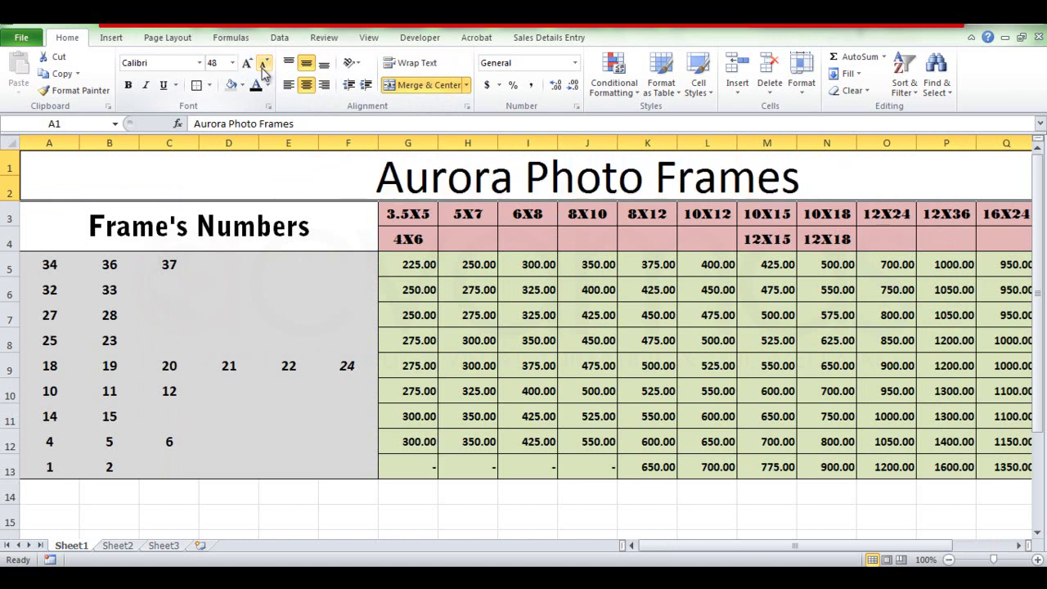
pyautogui.click(250, 65)
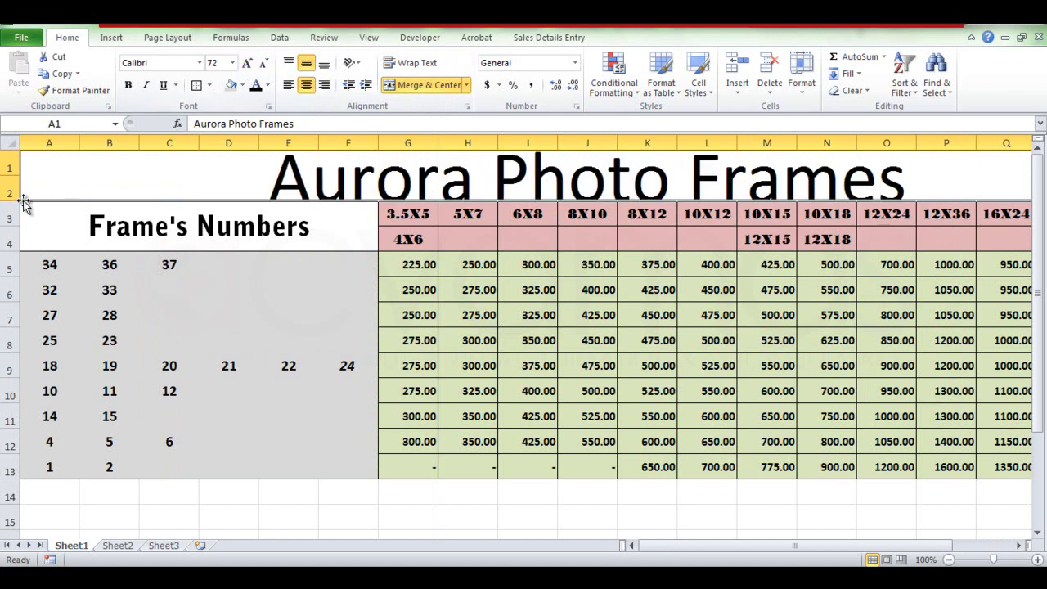
pyautogui.moveTo(13, 199); pyautogui.dragTo(11, 219)
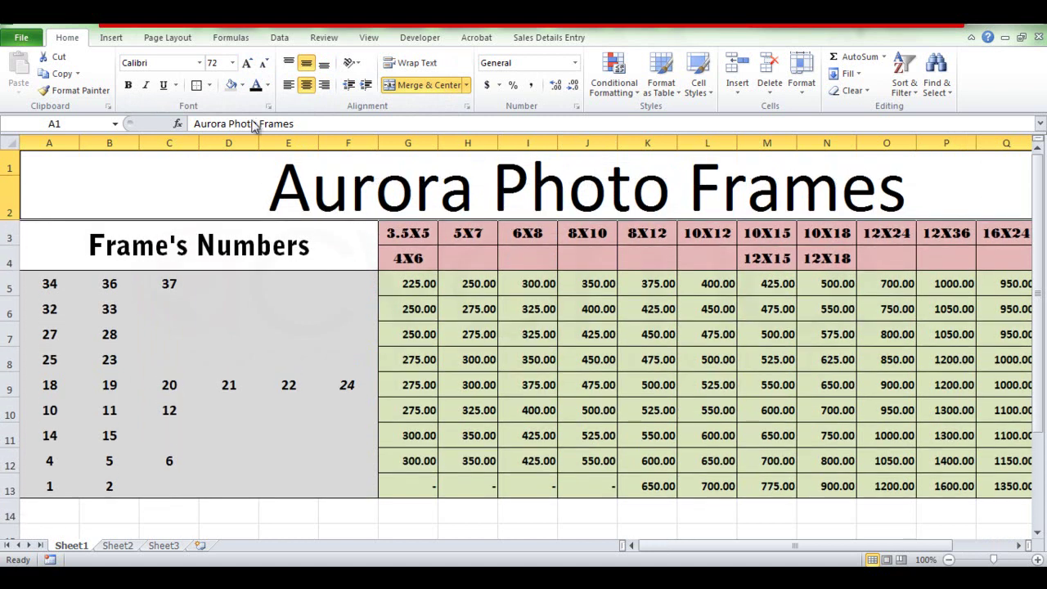
# Set the Aurora Photo Frames title font to Aharoni
pyautogui.click(198, 63)
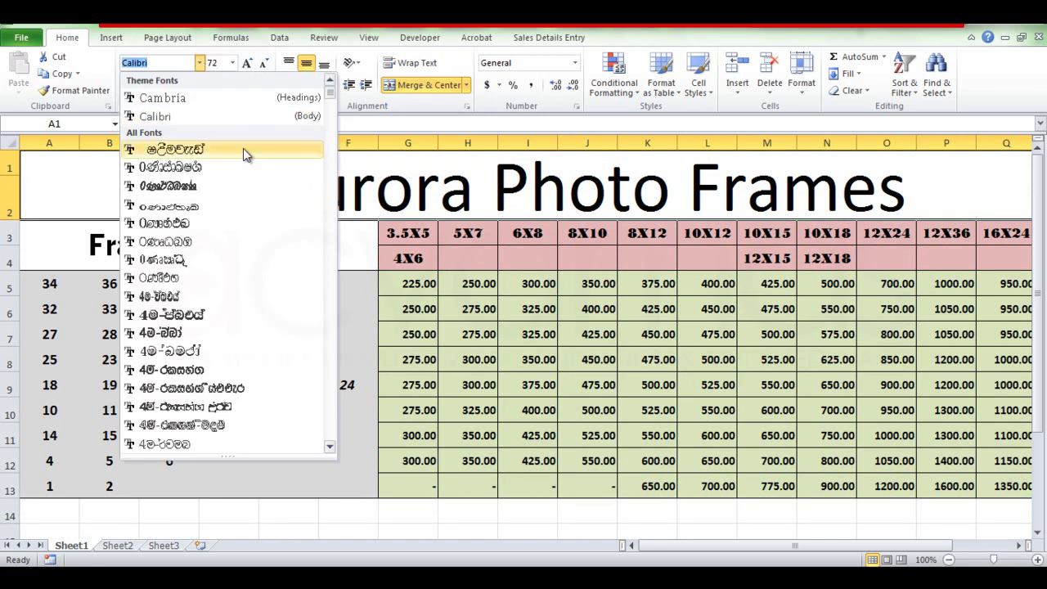
pyautogui.moveTo(331, 97); pyautogui.dragTo(333, 133)
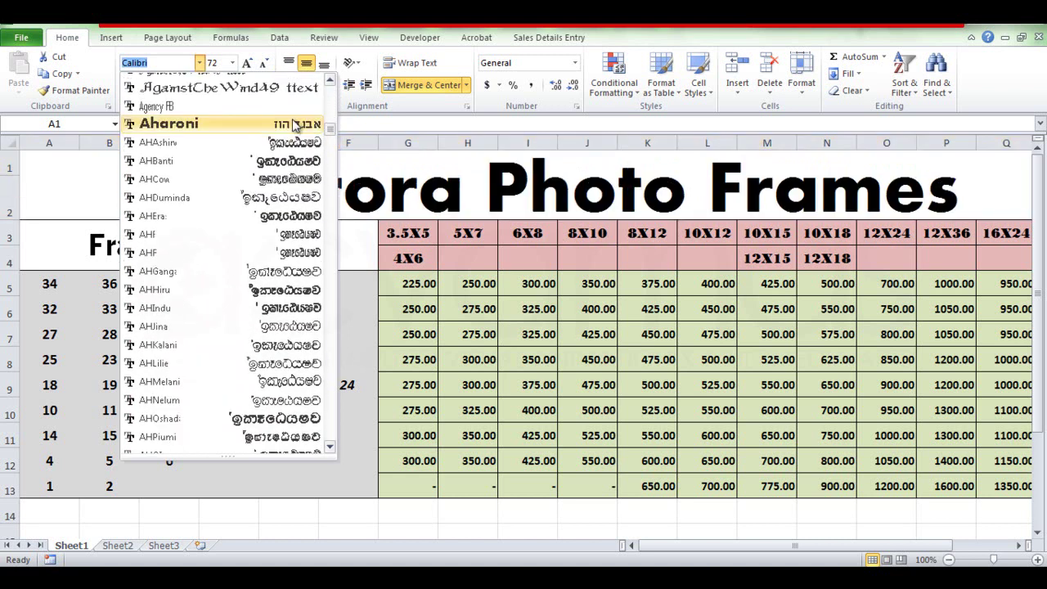
pyautogui.click(294, 123)
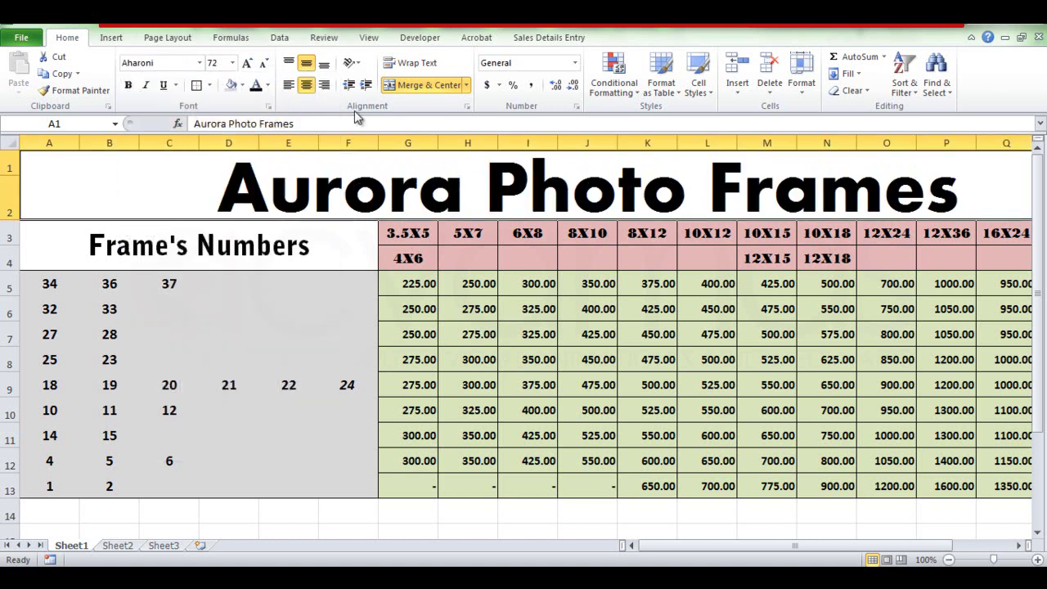
# Give the title a light blue fill and dark blue lettering, then select 'Aurora' in it
pyautogui.click(242, 85)
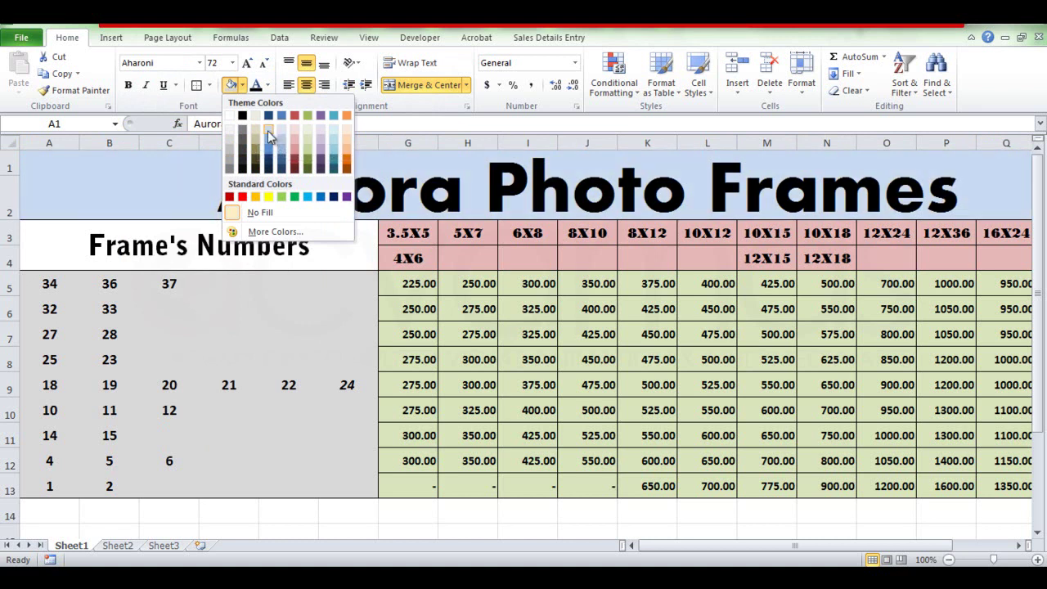
pyautogui.click(267, 130)
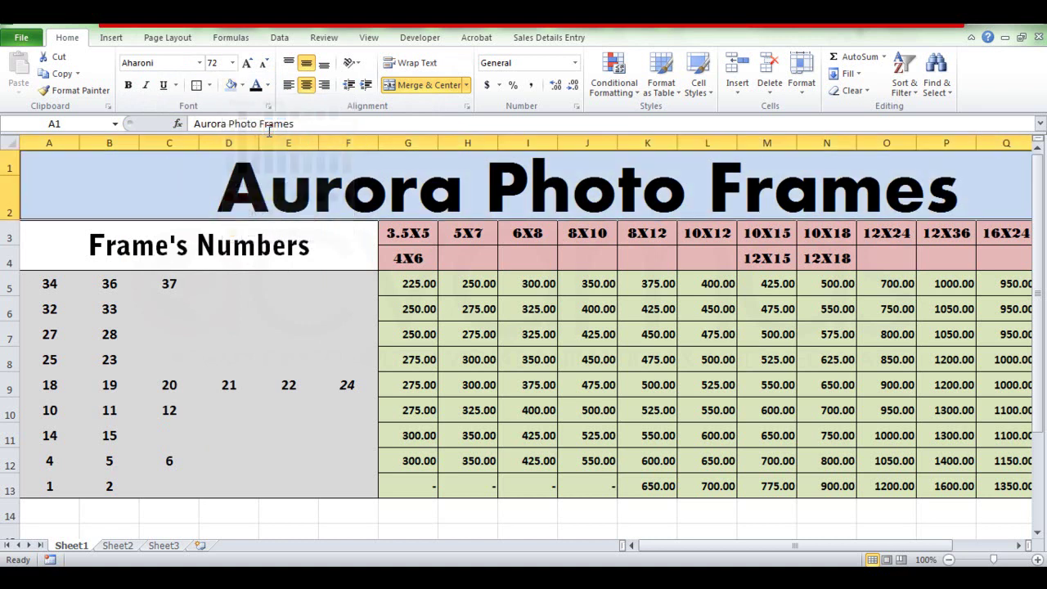
pyautogui.click(270, 85)
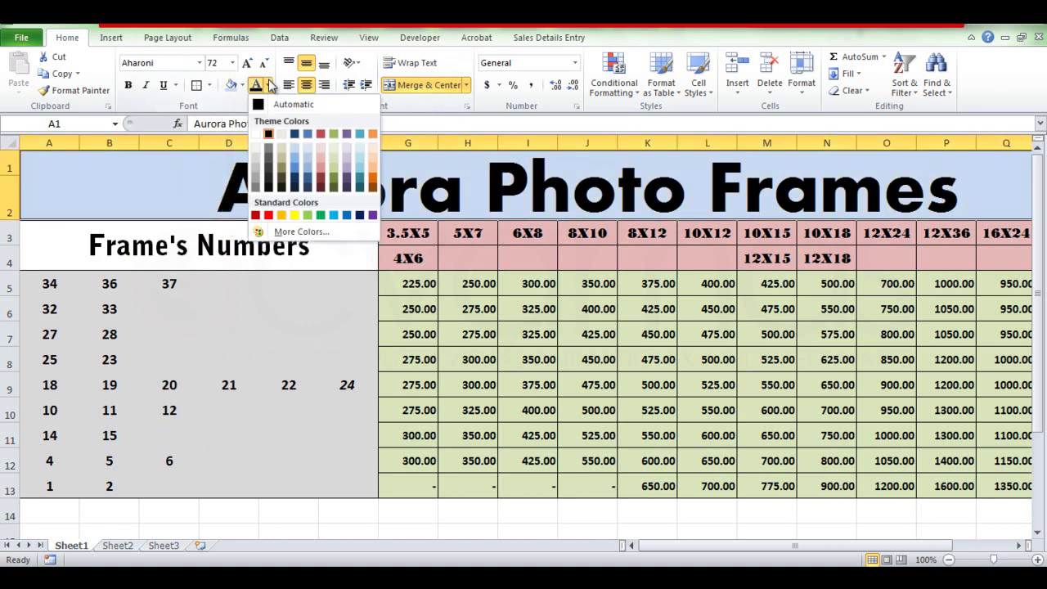
pyautogui.click(305, 180)
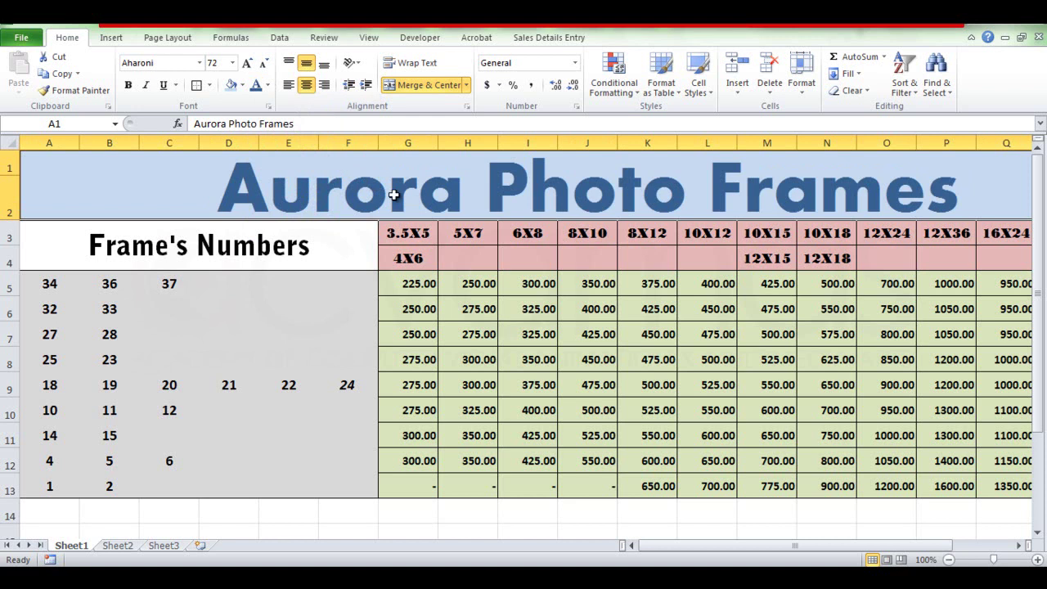
pyautogui.doubleClick(456, 197)
pyautogui.moveTo(400, 203); pyautogui.dragTo(168, 205)
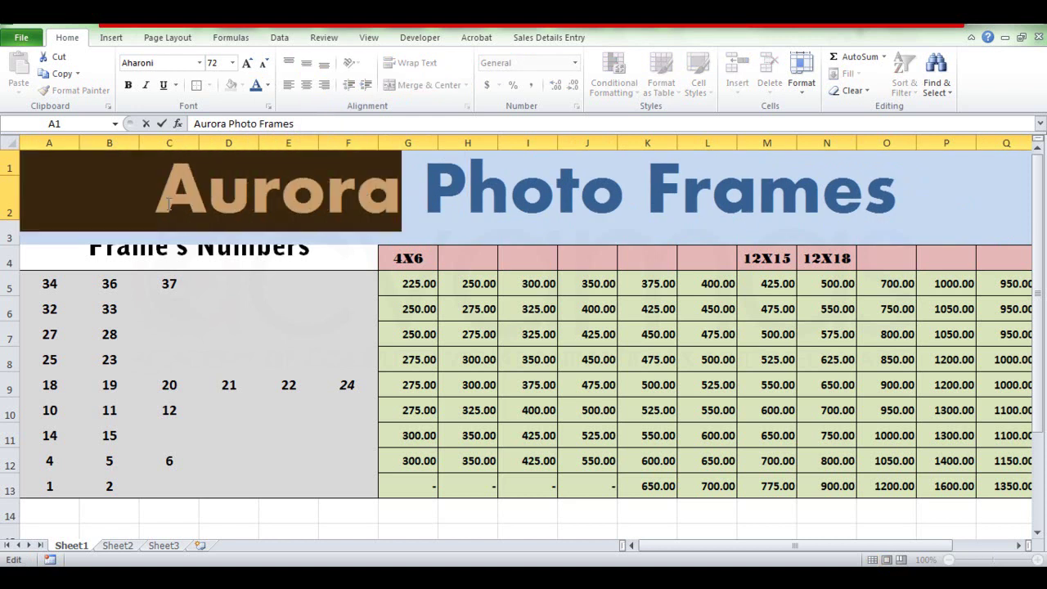
# Colour the word Aurora red in the title and narrow column A
pyautogui.click(267, 86)
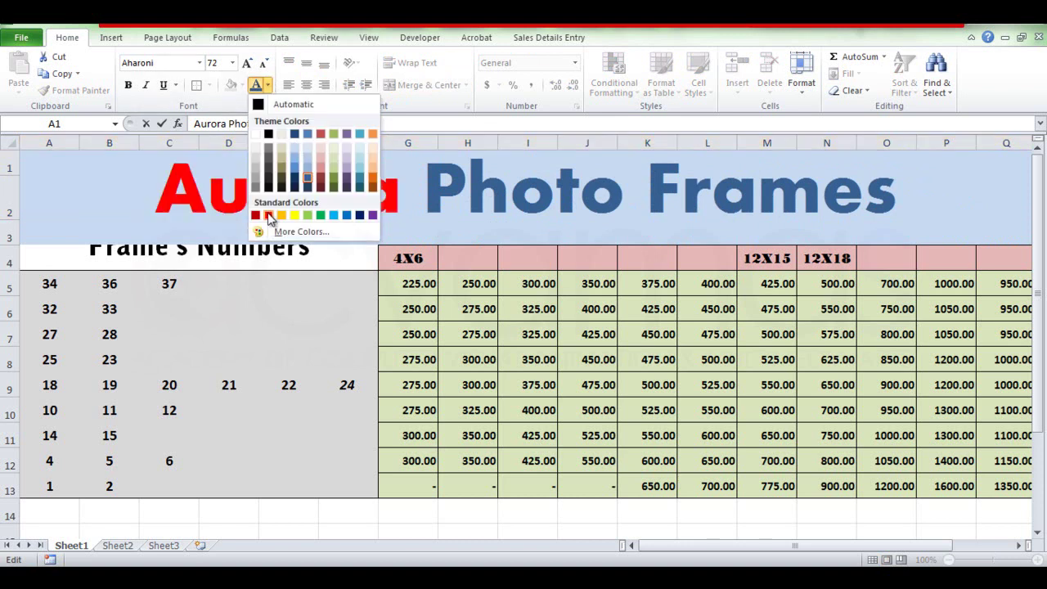
pyautogui.click(268, 216)
pyautogui.click(417, 219)
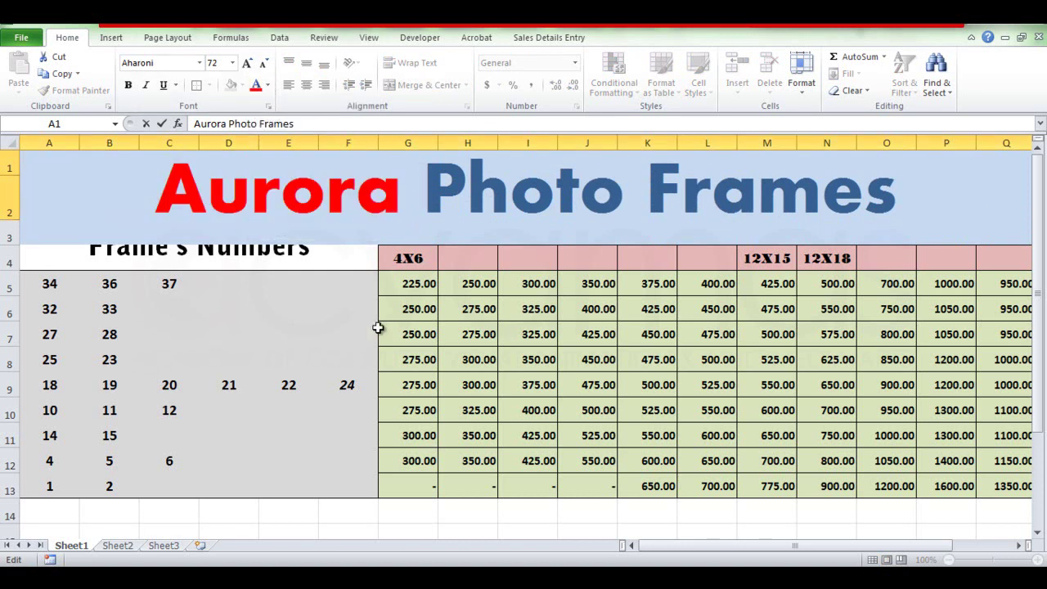
pyautogui.click(348, 511)
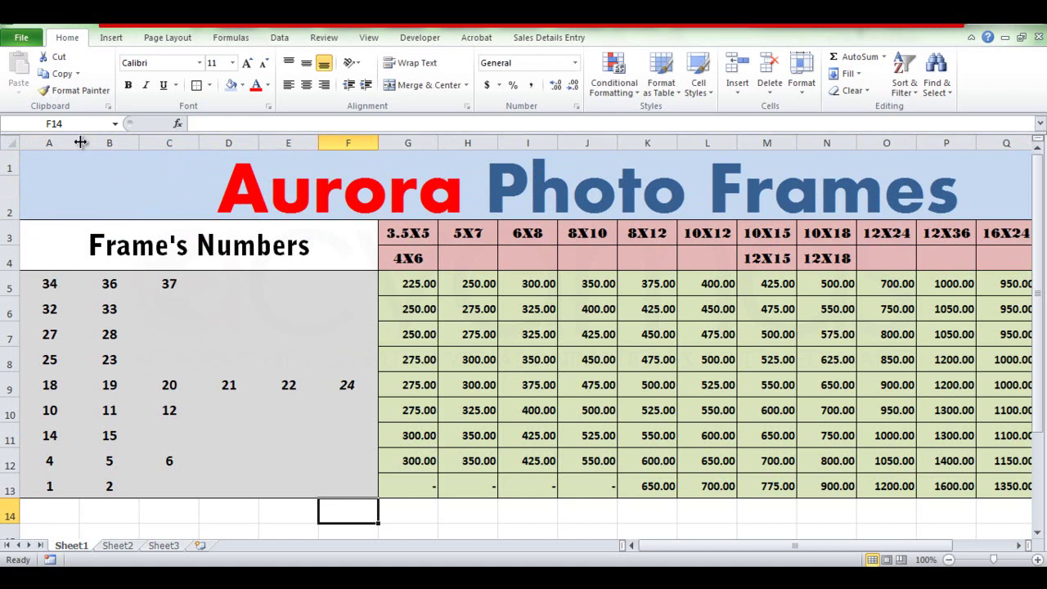
pyautogui.moveTo(80, 143); pyautogui.dragTo(257, 145)
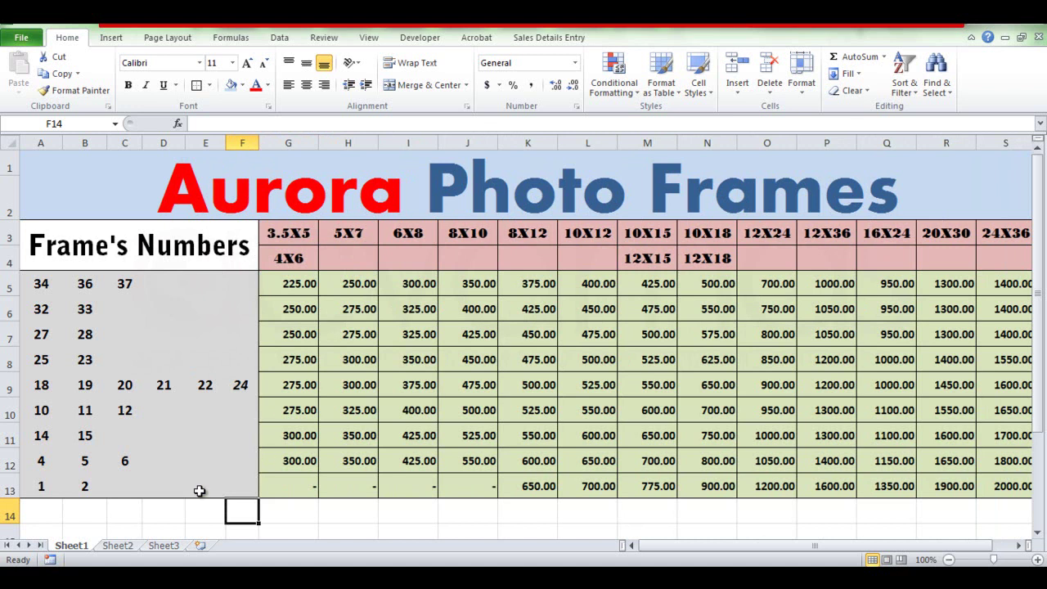
# Put a separate outside border around each row A5:F5 through A8:F8
pyautogui.click(125, 514)
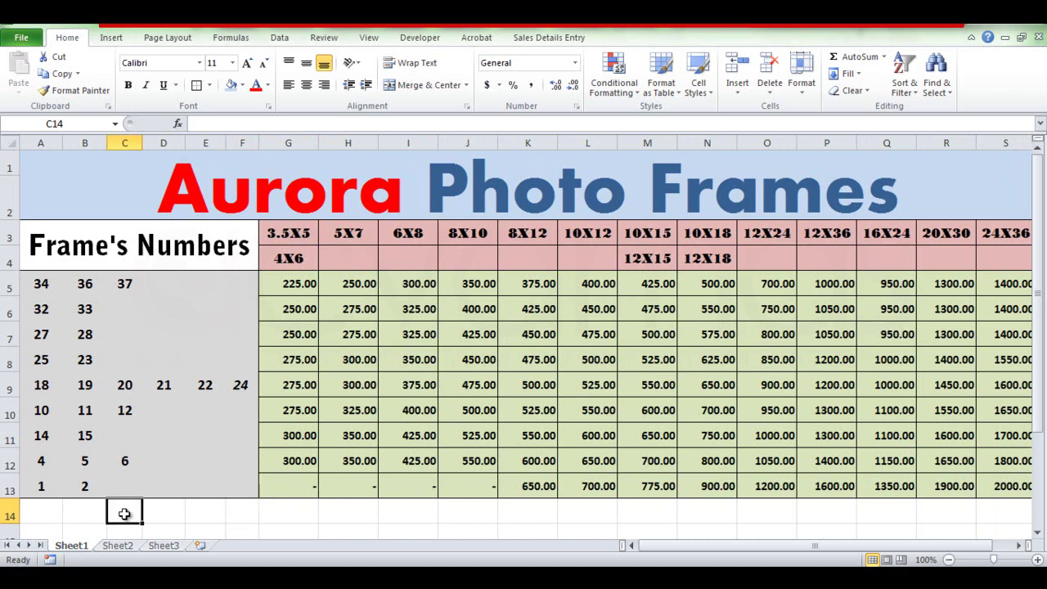
pyautogui.moveTo(34, 283); pyautogui.dragTo(237, 285)
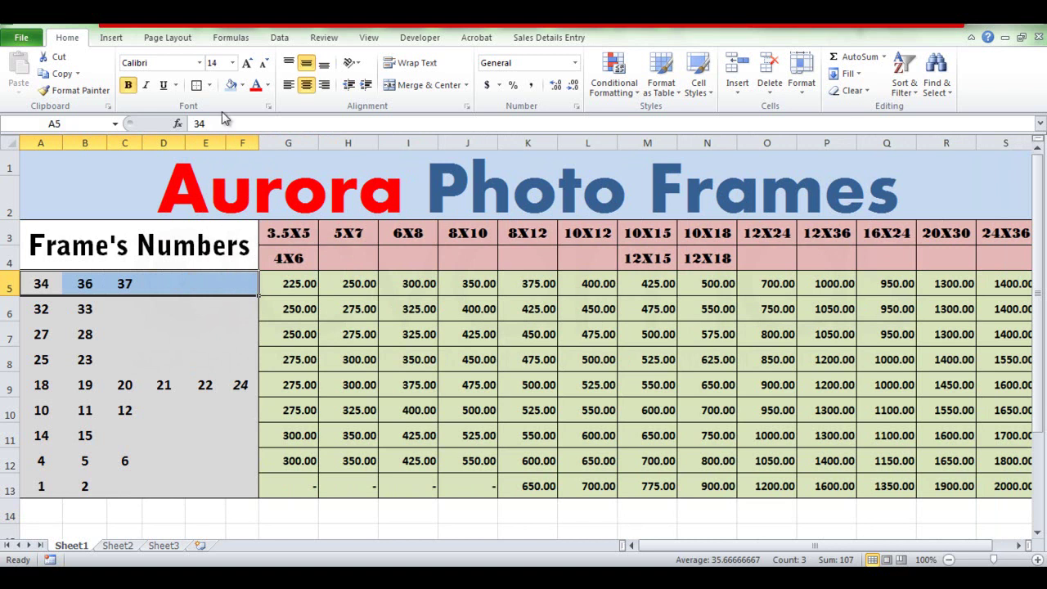
pyautogui.click(210, 85)
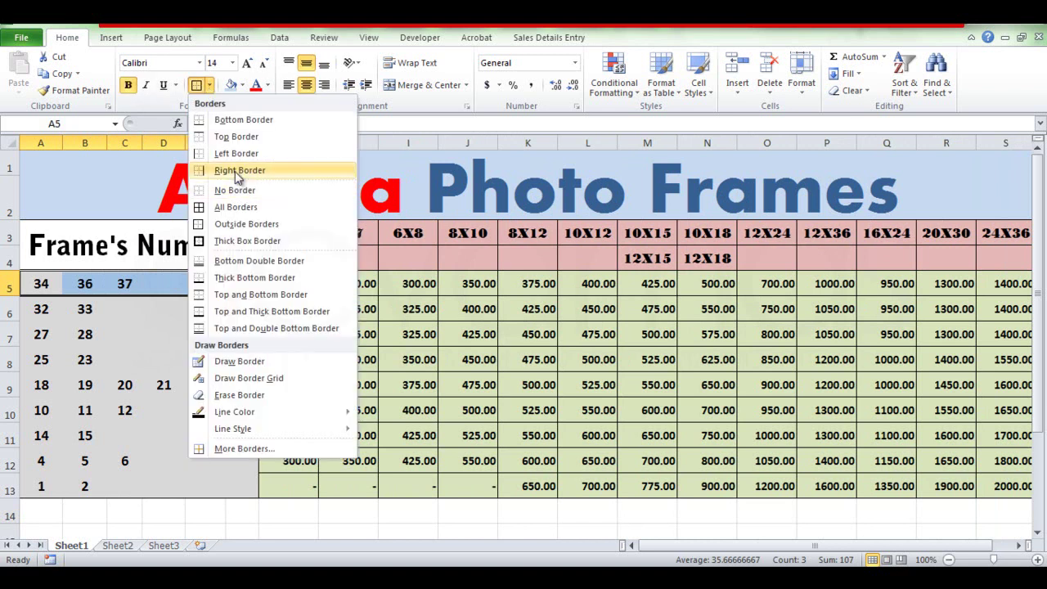
pyautogui.click(240, 227)
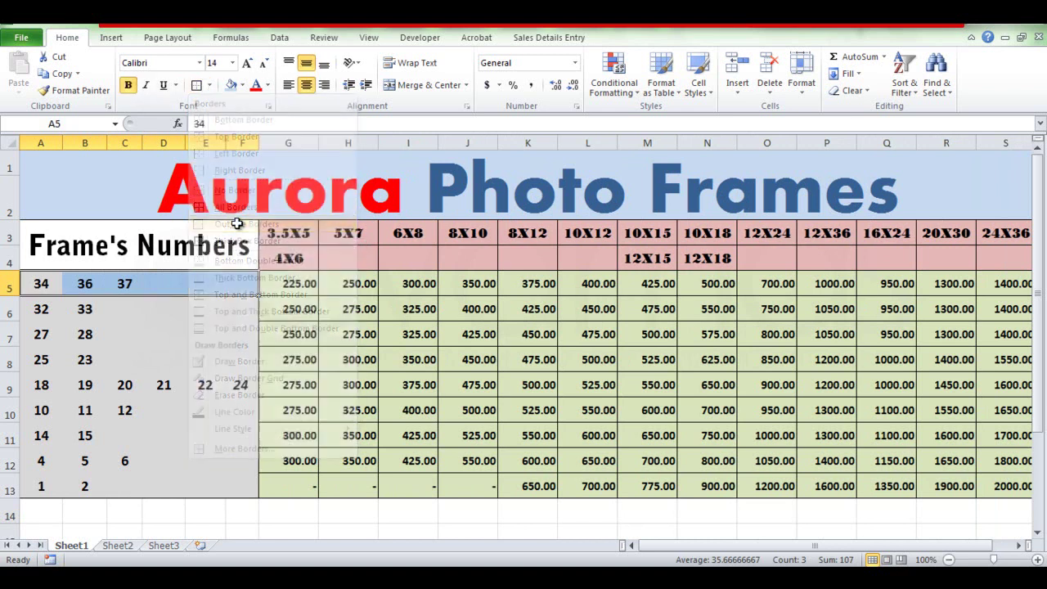
pyautogui.click(38, 310)
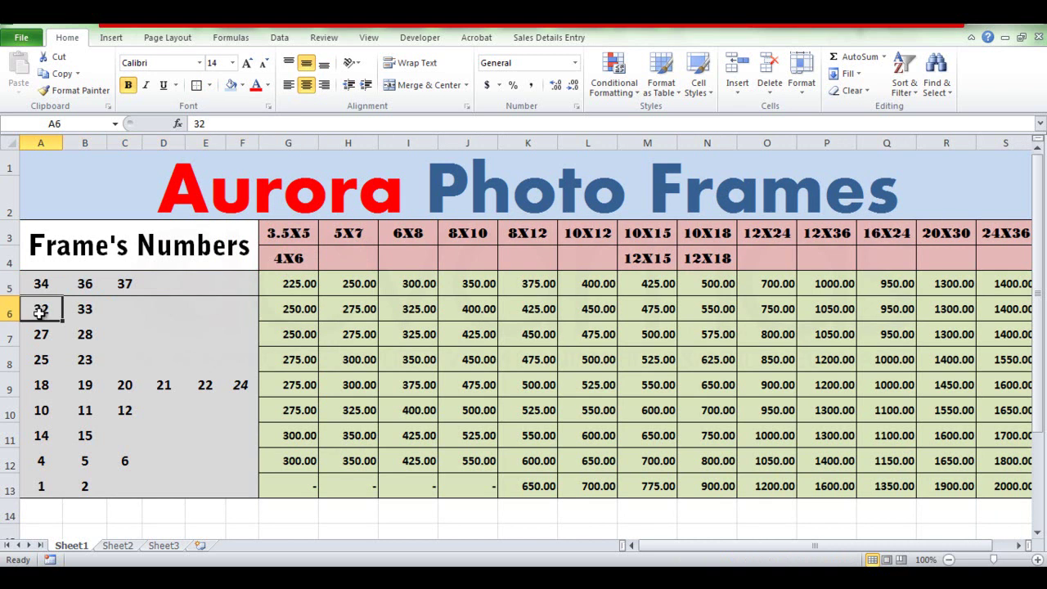
pyautogui.moveTo(38, 311); pyautogui.dragTo(244, 309)
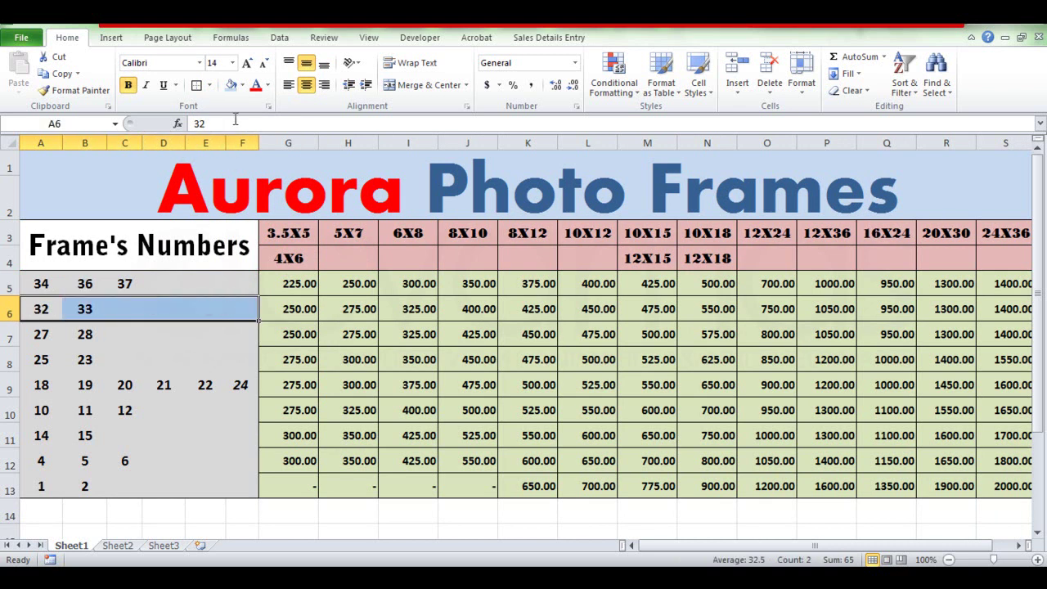
pyautogui.click(210, 85)
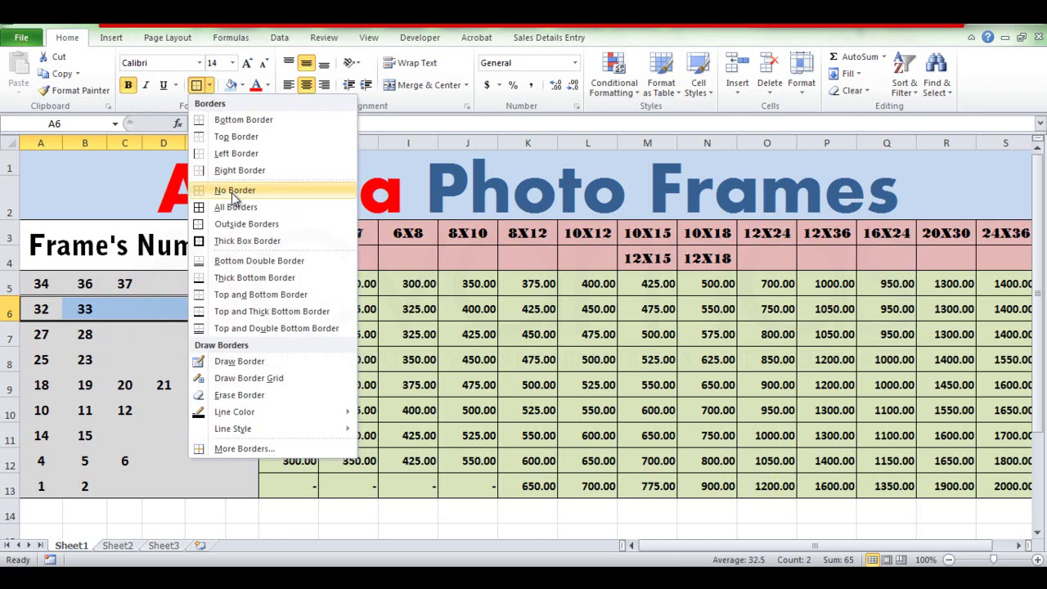
pyautogui.click(236, 224)
pyautogui.moveTo(40, 333); pyautogui.dragTo(239, 337)
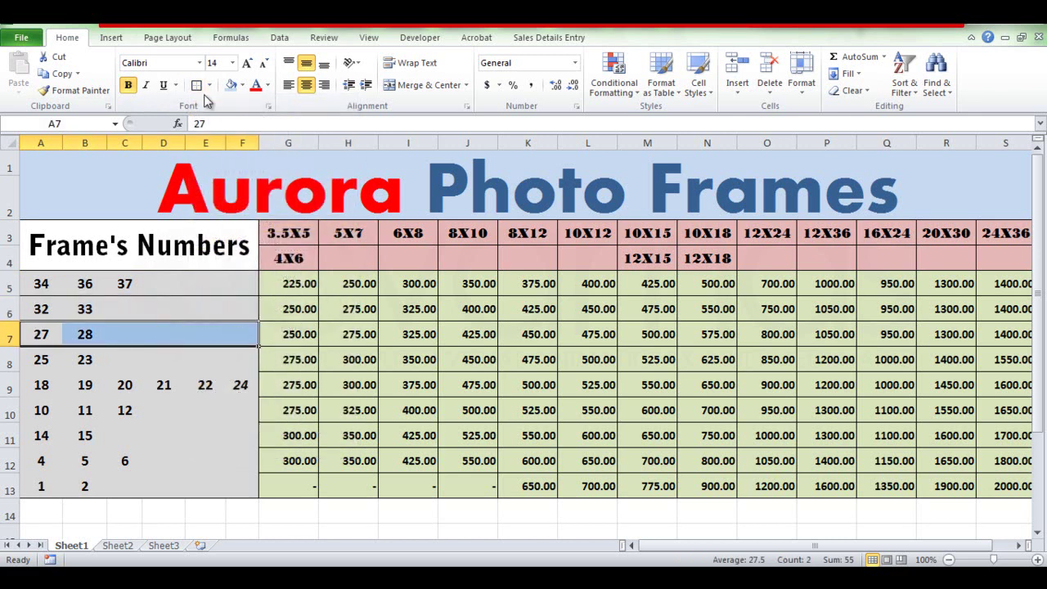
pyautogui.click(197, 85)
pyautogui.moveTo(41, 360); pyautogui.dragTo(238, 357)
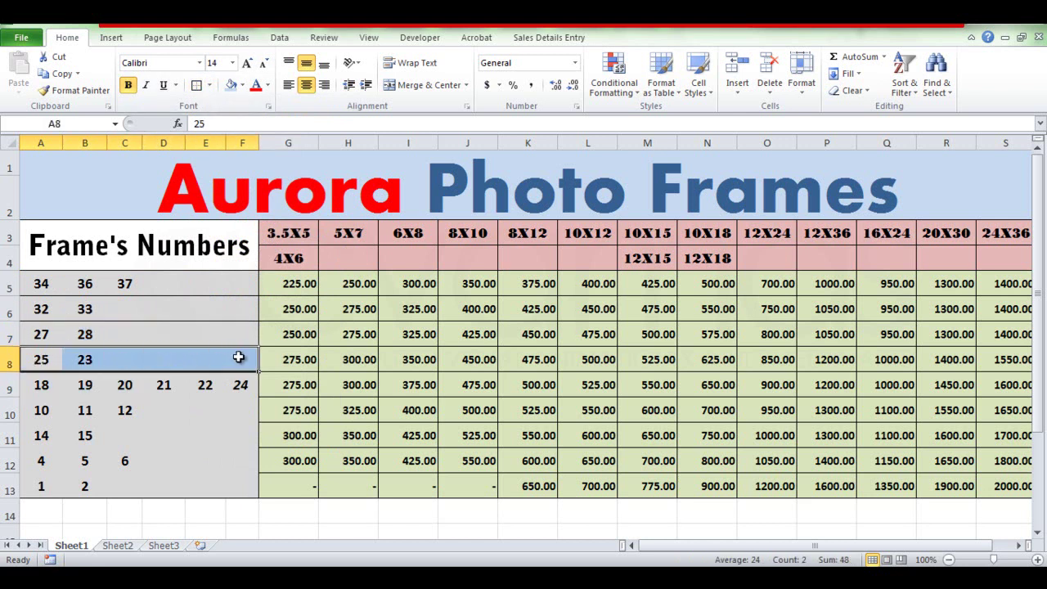
pyautogui.click(197, 90)
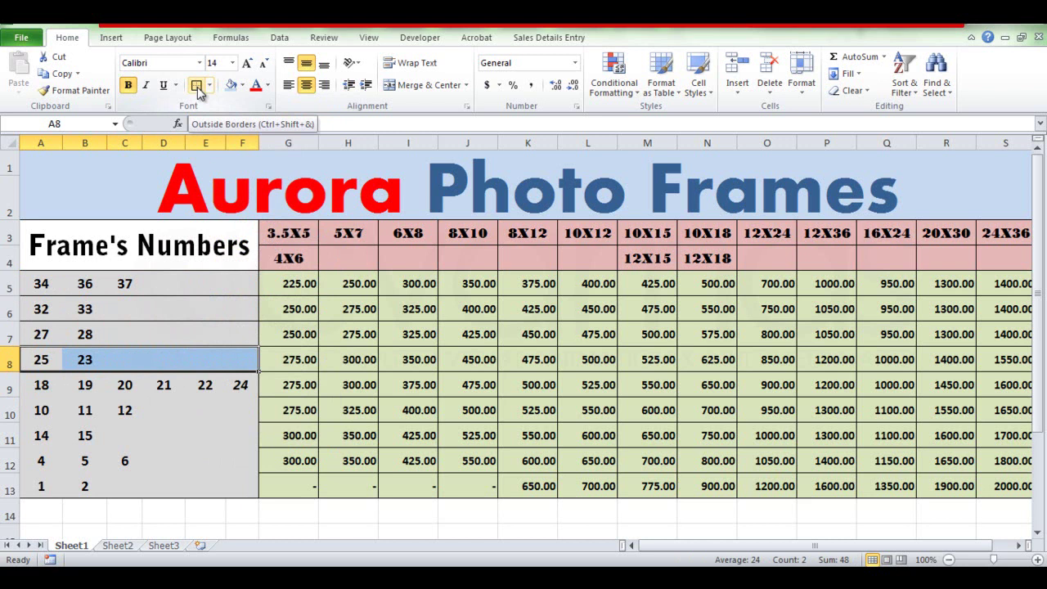
# Outline rows A9:F9 through A12:F12 individually, then select row A13:F13
pyautogui.moveTo(41, 383); pyautogui.dragTo(235, 385)
pyautogui.click(198, 90)
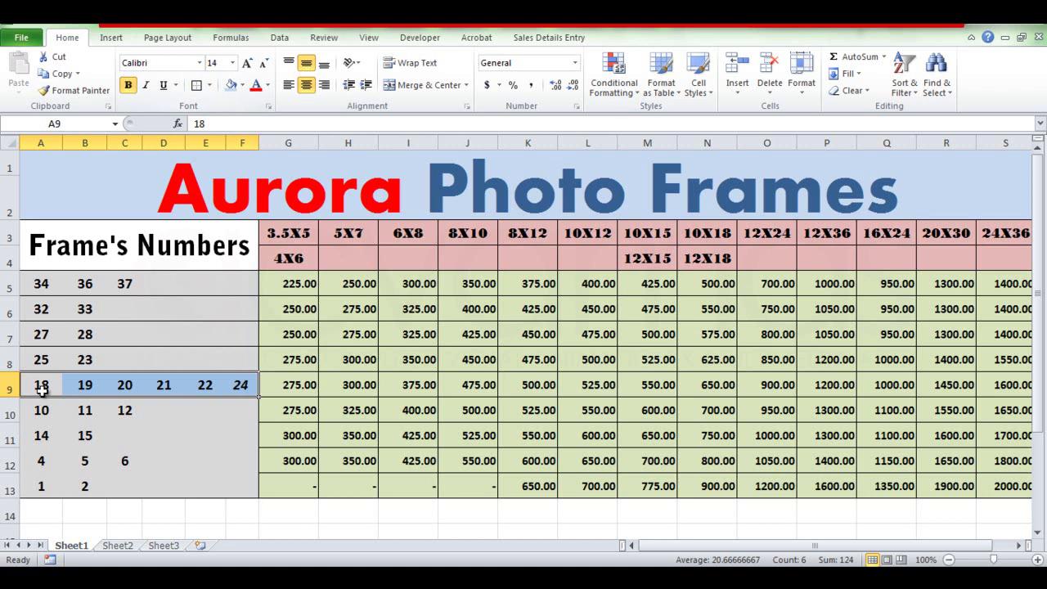
pyautogui.moveTo(42, 409); pyautogui.dragTo(229, 410)
pyautogui.click(197, 86)
pyautogui.moveTo(42, 436); pyautogui.dragTo(239, 434)
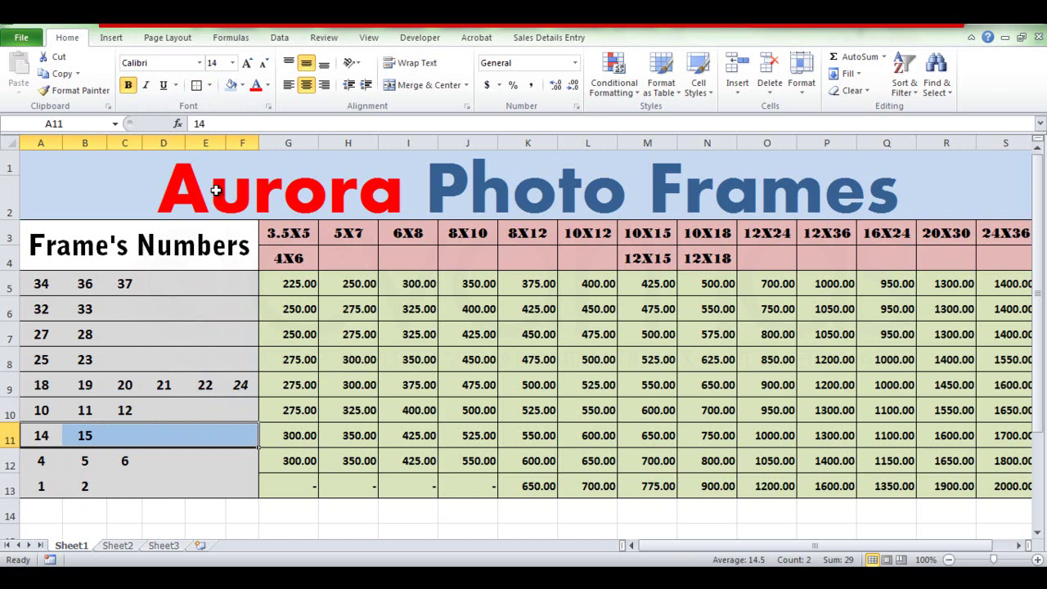
pyautogui.click(197, 86)
pyautogui.click(41, 461)
pyautogui.moveTo(101, 449); pyautogui.dragTo(243, 458)
pyautogui.click(196, 86)
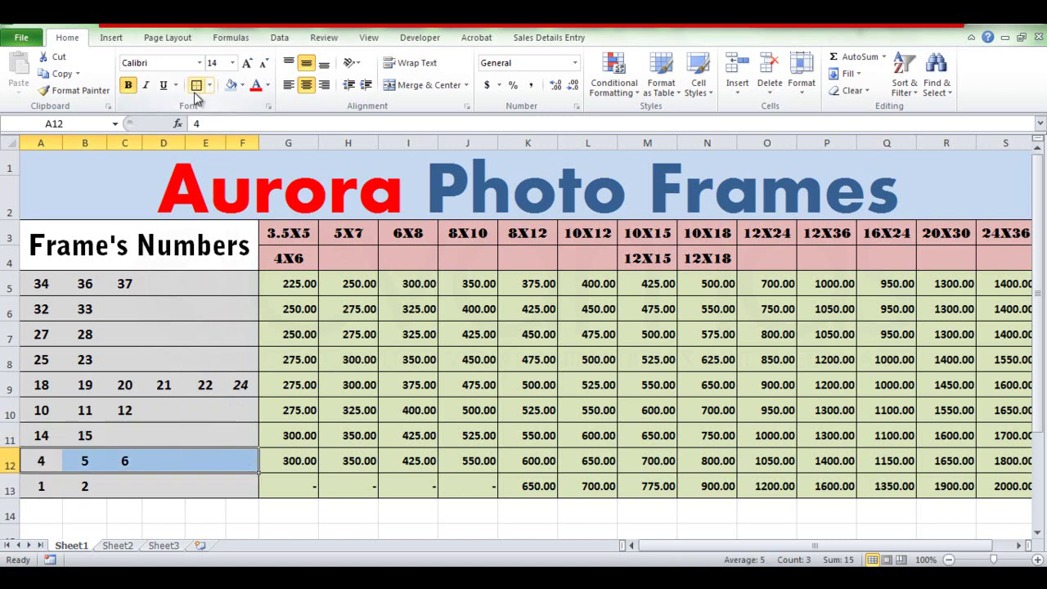
pyautogui.moveTo(38, 484); pyautogui.dragTo(238, 492)
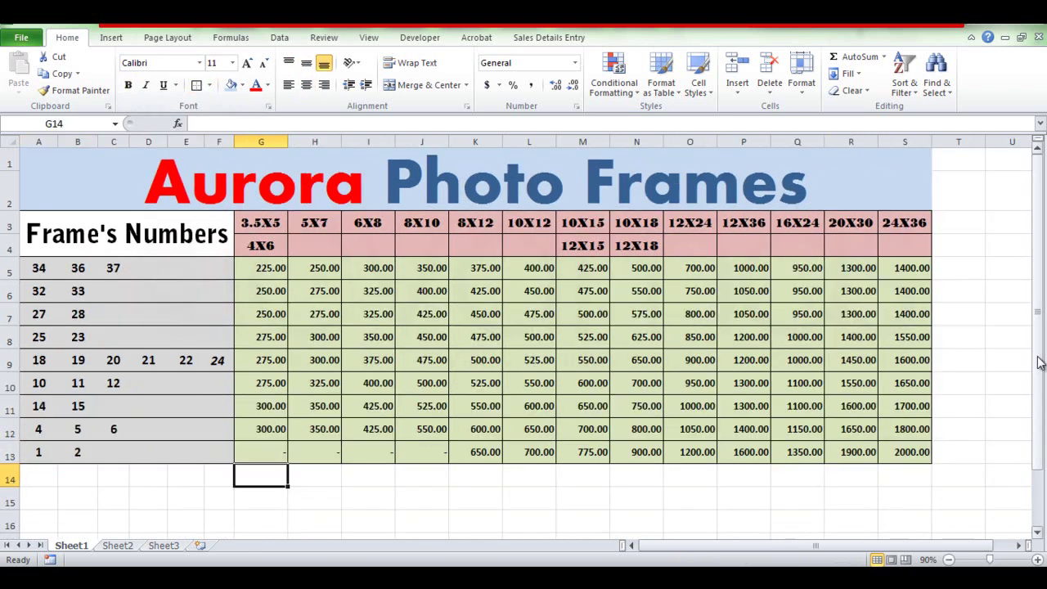
pyautogui.click(1008, 524)
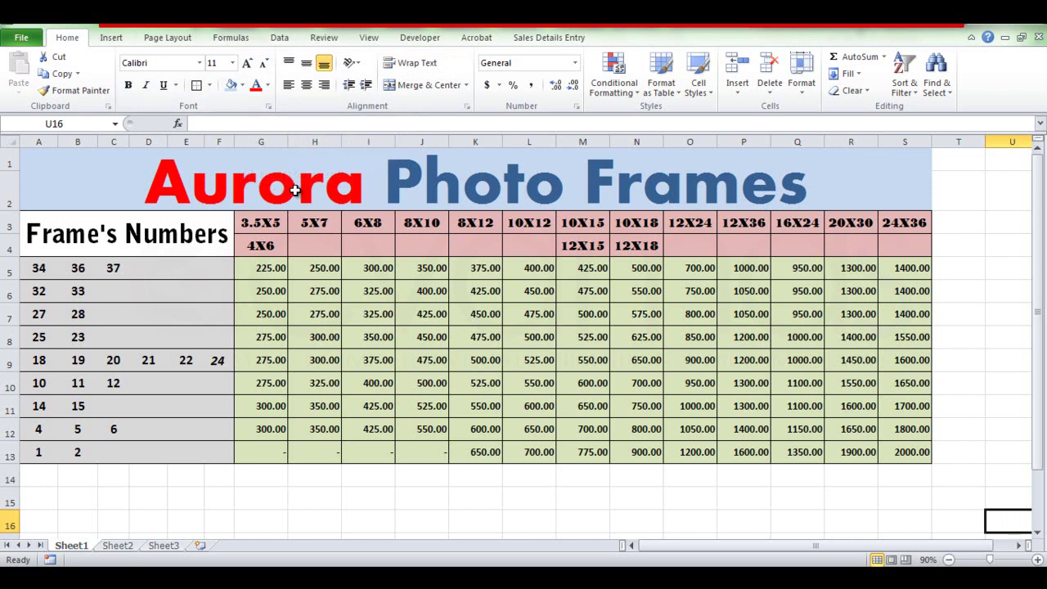
pyautogui.click(187, 275)
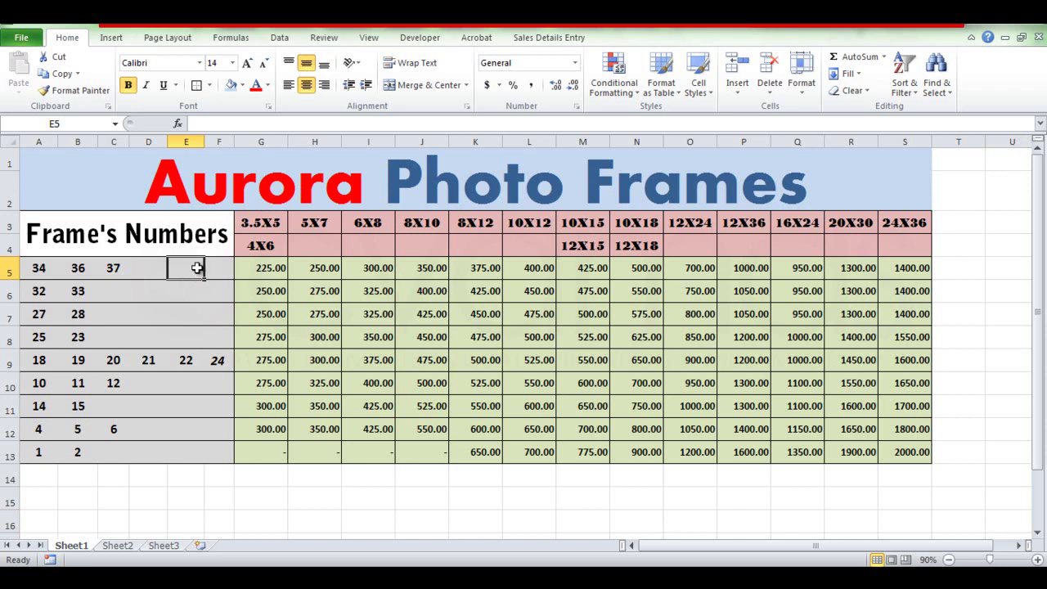
pyautogui.click(263, 273)
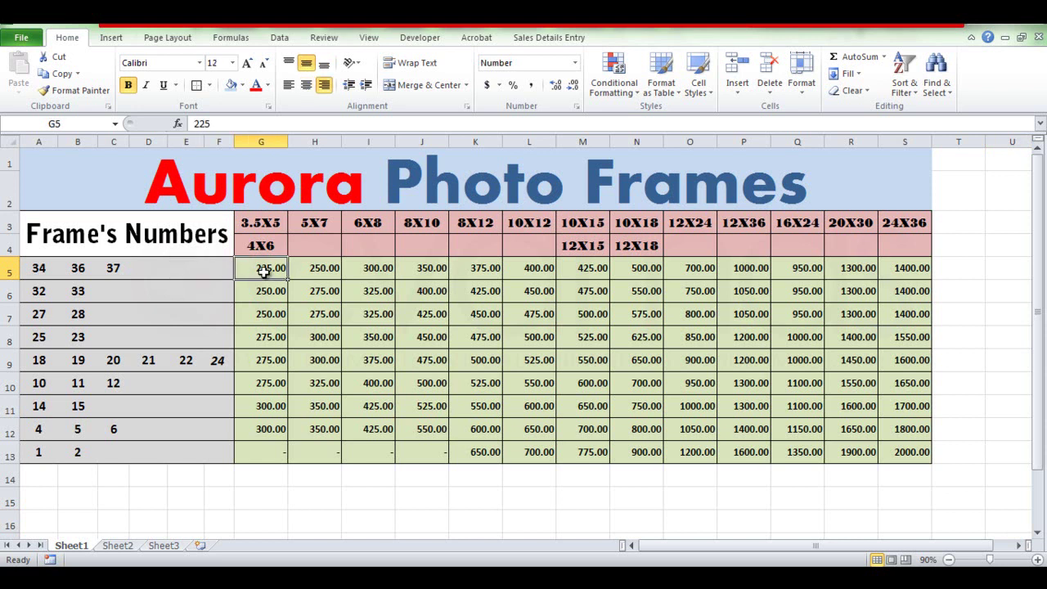